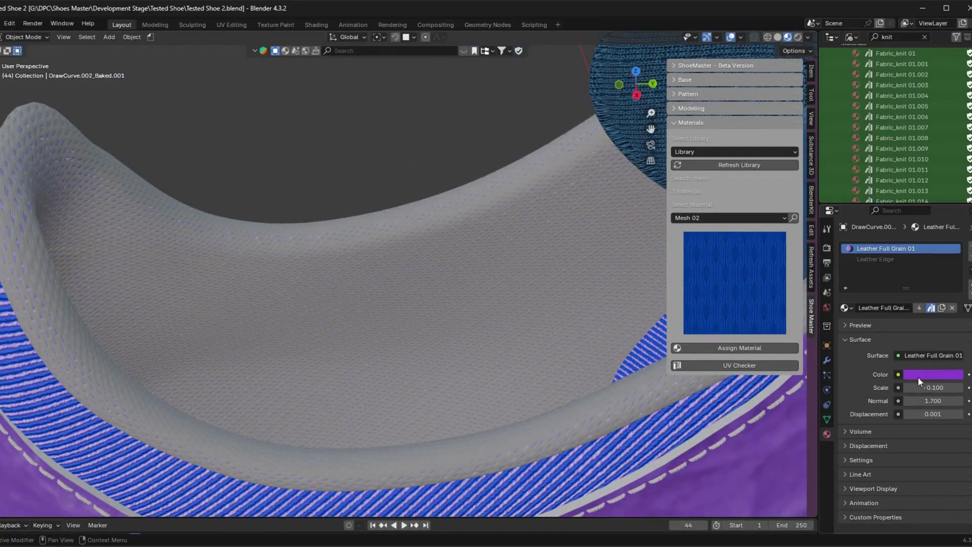
Turn the shoe lining pink and flatten the shoe into a 2D pattern
{"action": "left_click", "coordinate": [933, 358]}
{"action": "left_click", "coordinate": [883, 217]}
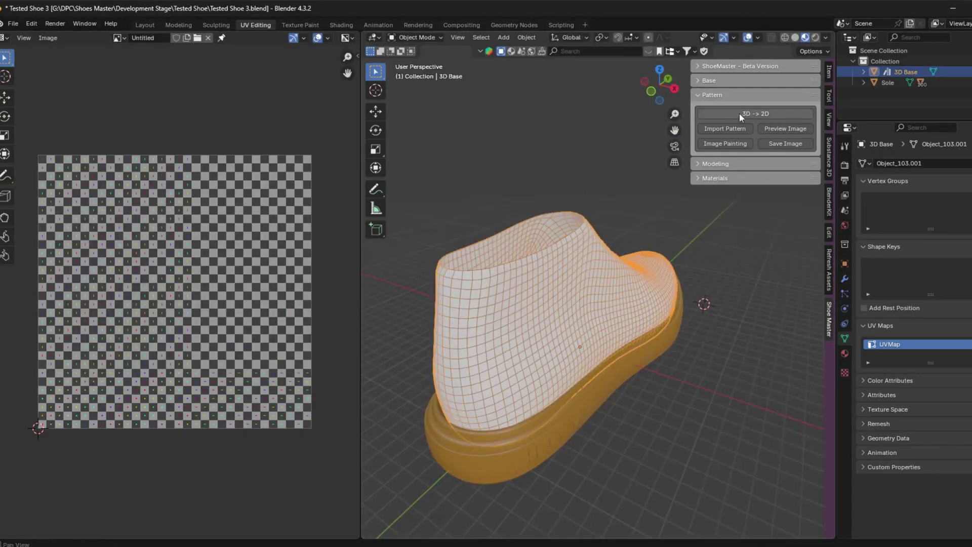
{"action": "left_click", "coordinate": [739, 113]}
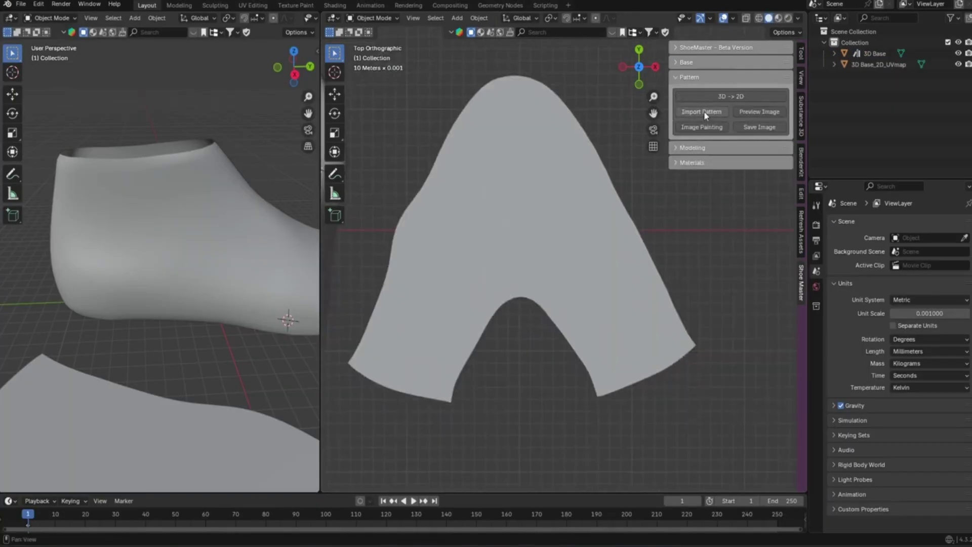
{"action": "left_click", "coordinate": [702, 111]}
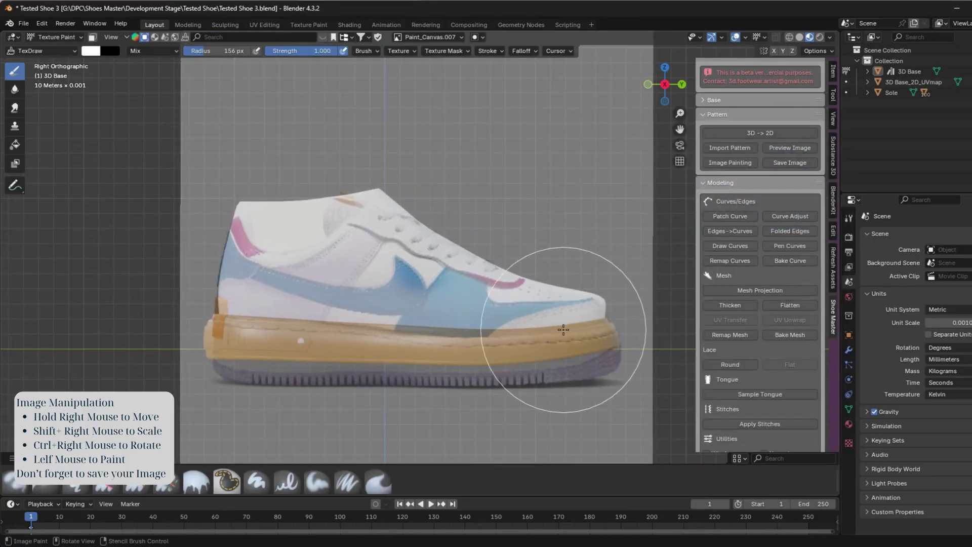
Change the editing mode and search the ShoeMaster materials for 'leather'
{"action": "left_click", "coordinate": [57, 37]}
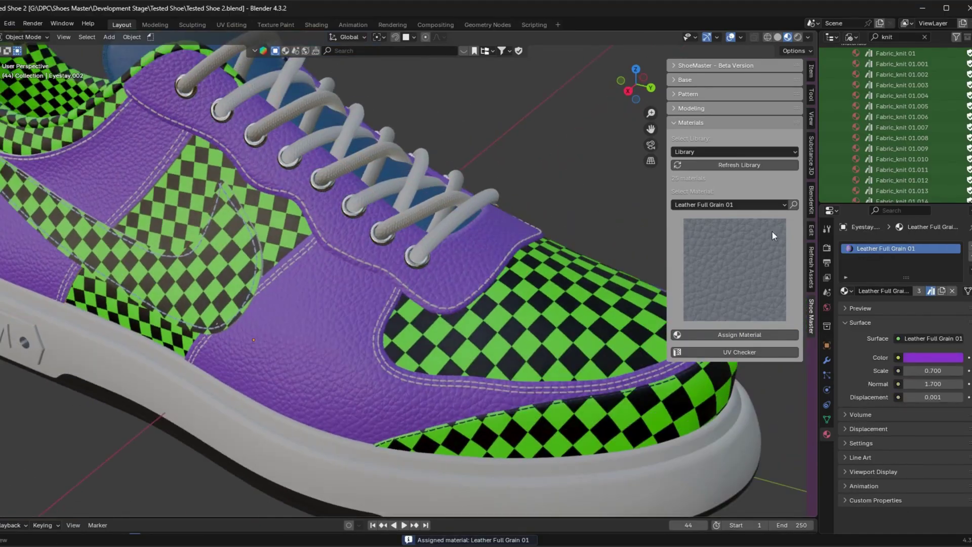
{"action": "type", "text": "leather"}
{"action": "key", "text": "Return"}
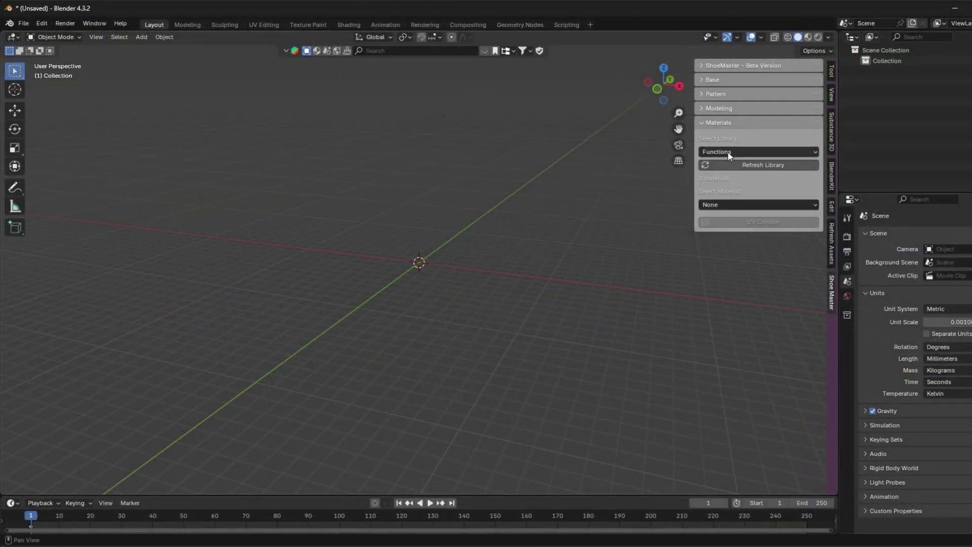
Preview Fabric 01, 04, 06 and 07 from the Materials library
{"action": "left_click", "coordinate": [727, 151]}
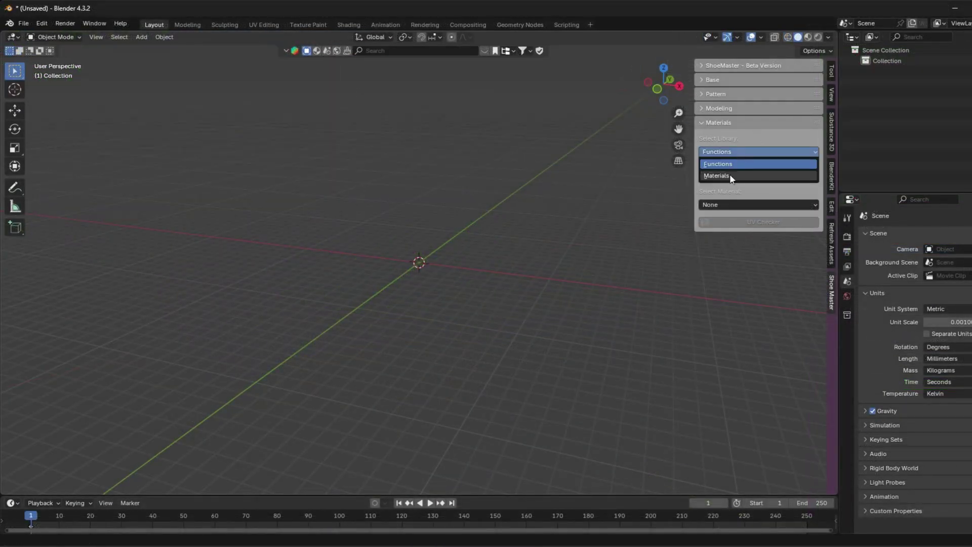
{"action": "left_click", "coordinate": [748, 205]}
{"action": "left_click", "coordinate": [736, 227]}
{"action": "left_click", "coordinate": [754, 204]}
{"action": "left_click", "coordinate": [731, 230]}
{"action": "left_click", "coordinate": [742, 206]}
{"action": "left_click", "coordinate": [734, 240]}
{"action": "left_click", "coordinate": [752, 204]}
{"action": "left_click", "coordinate": [730, 251]}
{"action": "left_click", "coordinate": [743, 206]}
{"action": "left_click", "coordinate": [729, 263]}
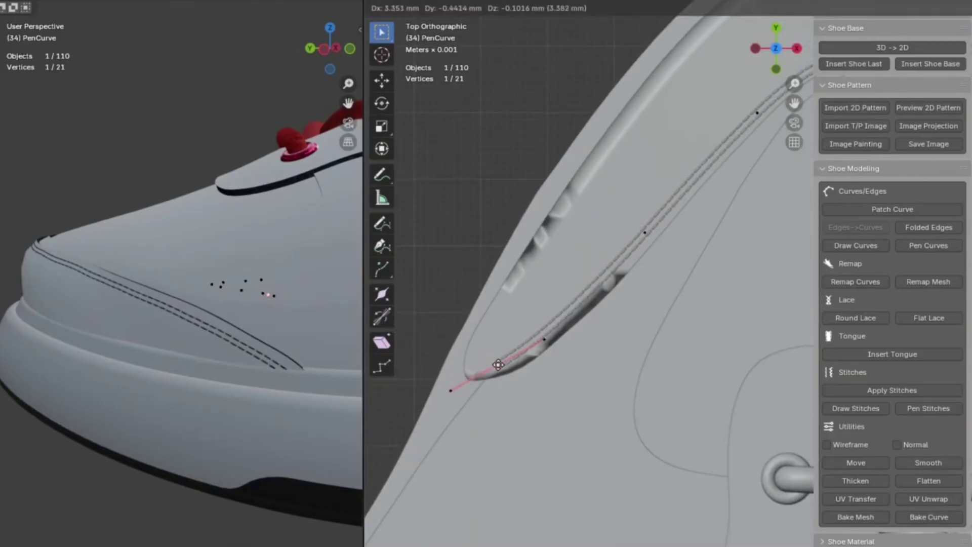
Move and rotate the stitch curve into place
{"action": "left_click", "coordinate": [498, 364]}
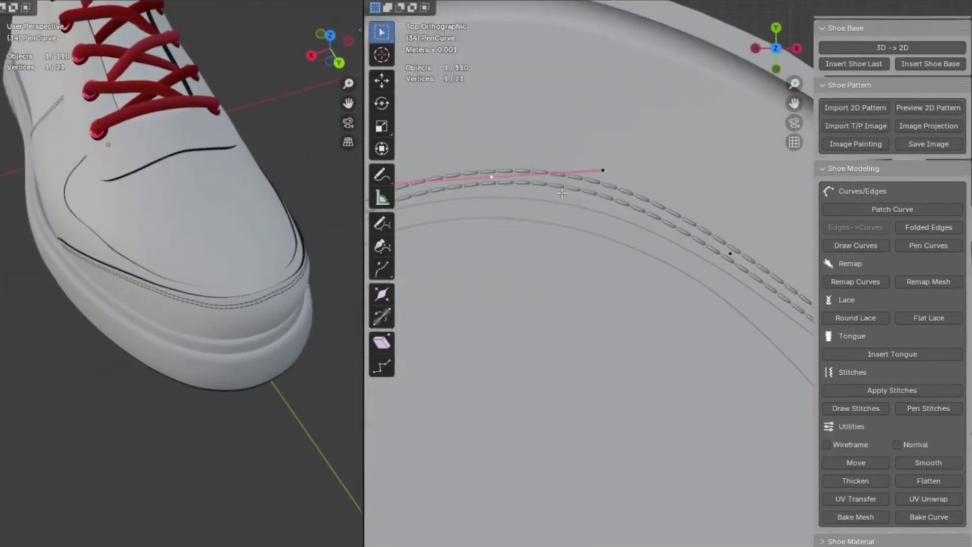
{"action": "key", "text": "r"}
{"action": "left_click", "coordinate": [612, 214]}
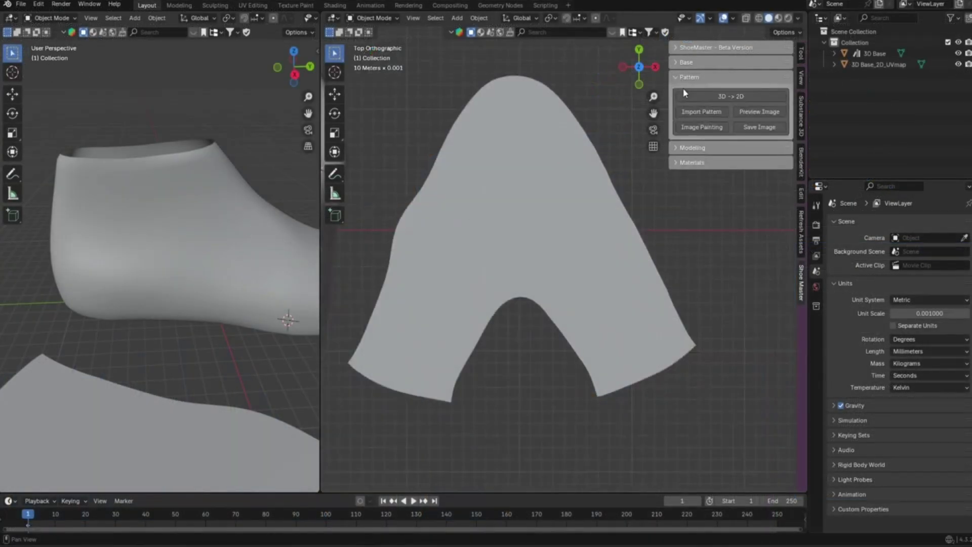
Import a 2D pattern file, then enlarge and rotate its curve to fit the piece
{"action": "left_click", "coordinate": [702, 111]}
{"action": "double_click", "coordinate": [325, 185]}
{"action": "left_click", "coordinate": [479, 18]}
{"action": "left_click", "coordinate": [525, 256]}
{"action": "key", "text": "r"}
{"action": "left_click", "coordinate": [638, 298]}
Scale the pattern curve, then remap it onto the shoe with 3D Base as target
{"action": "key", "text": "s"}
{"action": "left_click", "coordinate": [640, 312]}
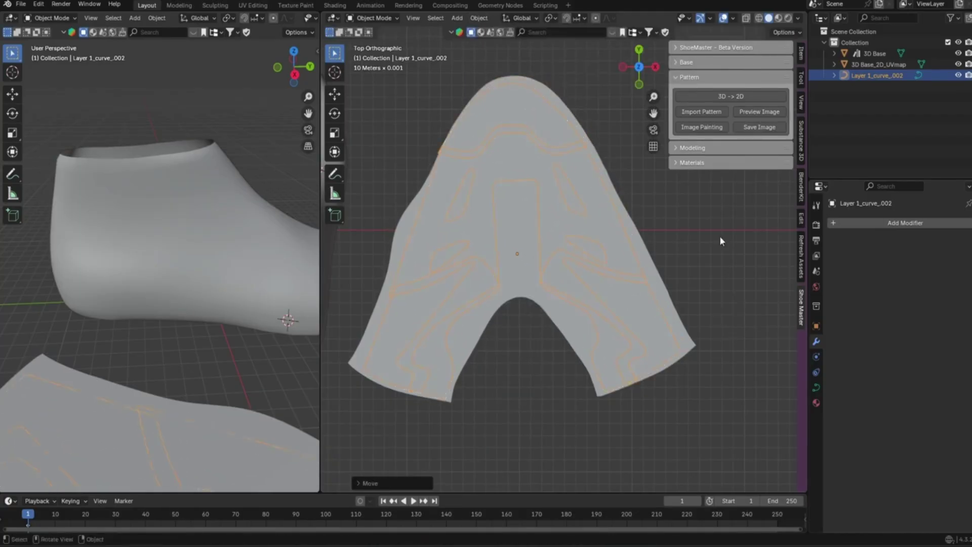
{"action": "left_click", "coordinate": [692, 148], "text": "ctrl"}
{"action": "left_click", "coordinate": [701, 172]}
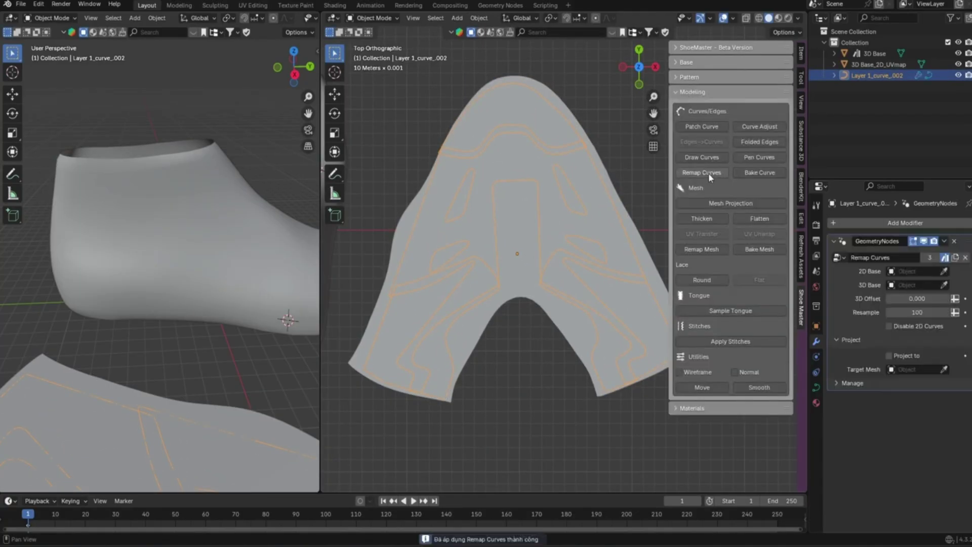
{"action": "left_click", "coordinate": [236, 274]}
{"action": "middle_click_drag", "start_coordinate": [235, 273], "coordinate": [213, 243]}
Select the pattern curve and move its right-edge control points in Edit Mode
{"action": "left_click", "coordinate": [412, 392]}
{"action": "left_click", "coordinate": [354, 349]}
{"action": "key", "text": "Tab"}
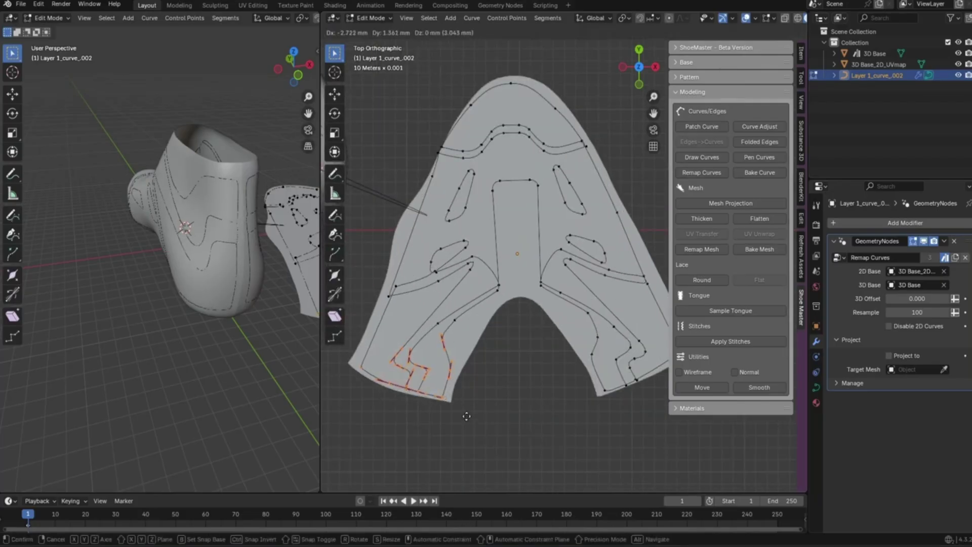
{"action": "left_click_drag", "start_coordinate": [632, 227], "coordinate": [632, 229]}
{"action": "scroll", "coordinate": [630, 233], "scroll_direction": "down", "scroll_amount": 1}
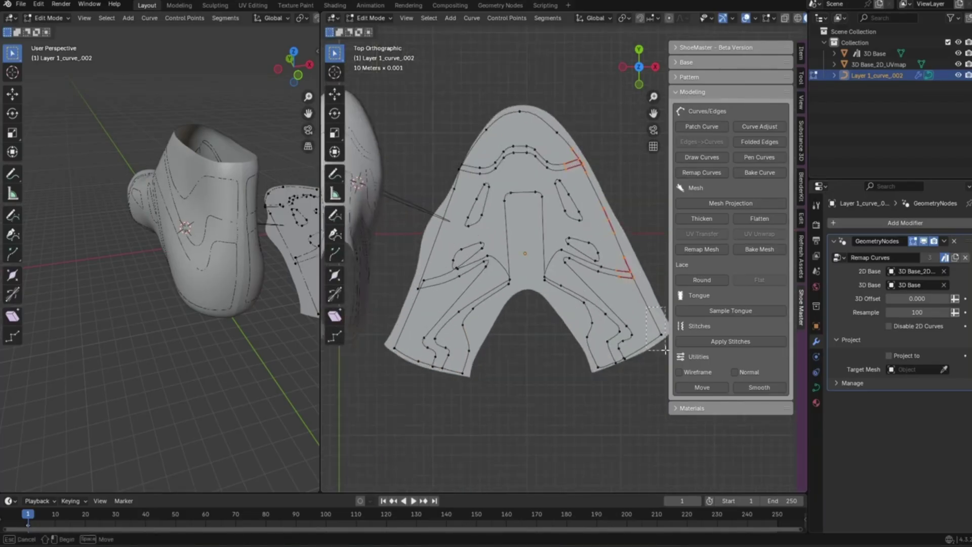
{"action": "left_click", "coordinate": [634, 238]}
{"action": "scroll", "coordinate": [519, 44], "scroll_direction": "up", "scroll_amount": 2}
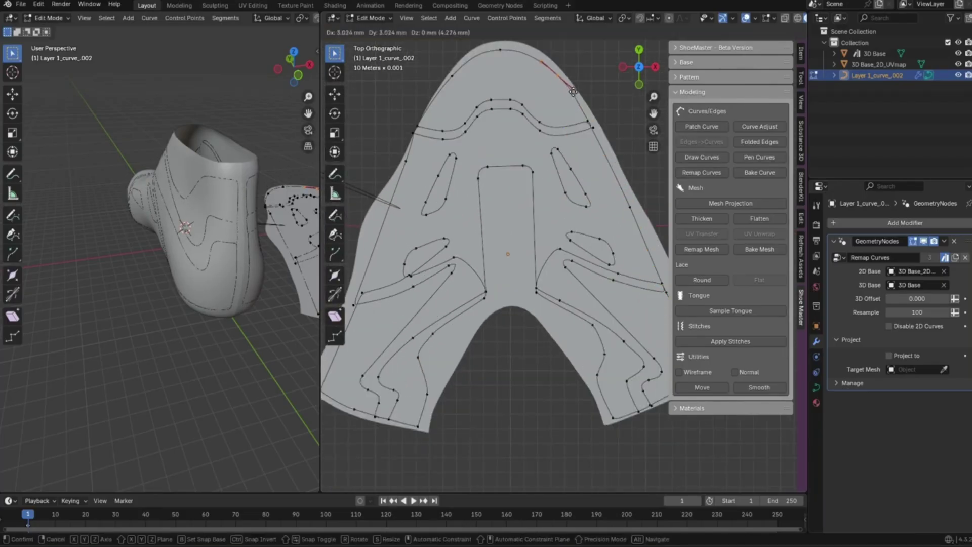
{"action": "key", "text": "Tab"}
View the shoe from above and select the points at the top of the tongue curve
{"action": "middle_click_drag", "start_coordinate": [245, 134], "coordinate": [199, 150]}
{"action": "scroll", "coordinate": [221, 257], "scroll_direction": "up", "scroll_amount": 3}
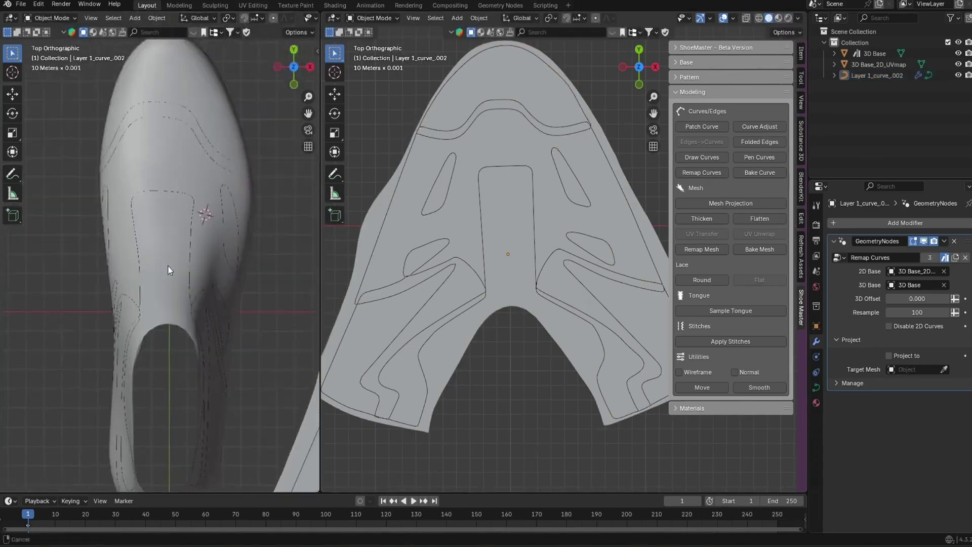
{"action": "key", "text": "Tab"}
{"action": "scroll", "coordinate": [486, 152], "scroll_direction": "up", "scroll_amount": 3}
{"action": "left_click_drag", "start_coordinate": [427, 116], "coordinate": [492, 143]}
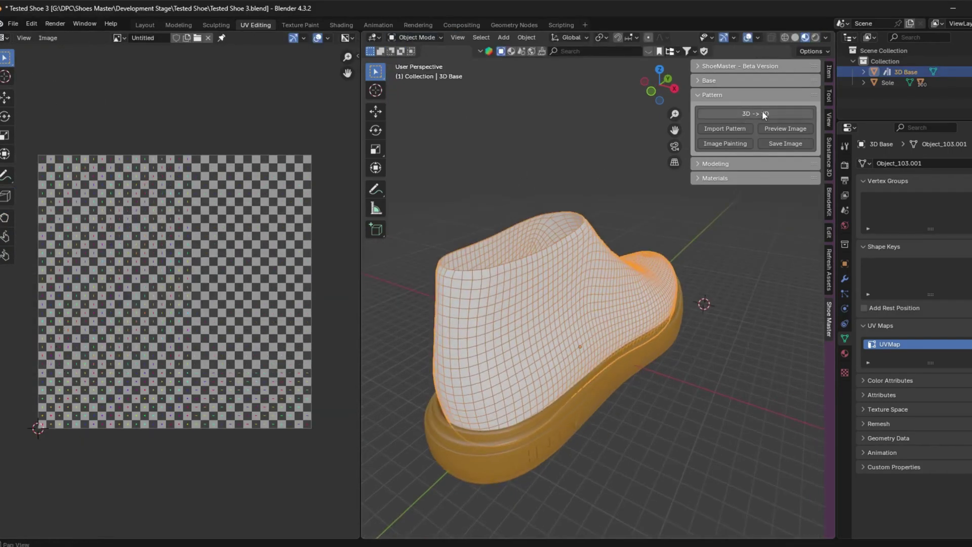
Flatten 3D Base into a 2D pattern and inspect it in perspective
{"action": "left_click", "coordinate": [752, 114]}
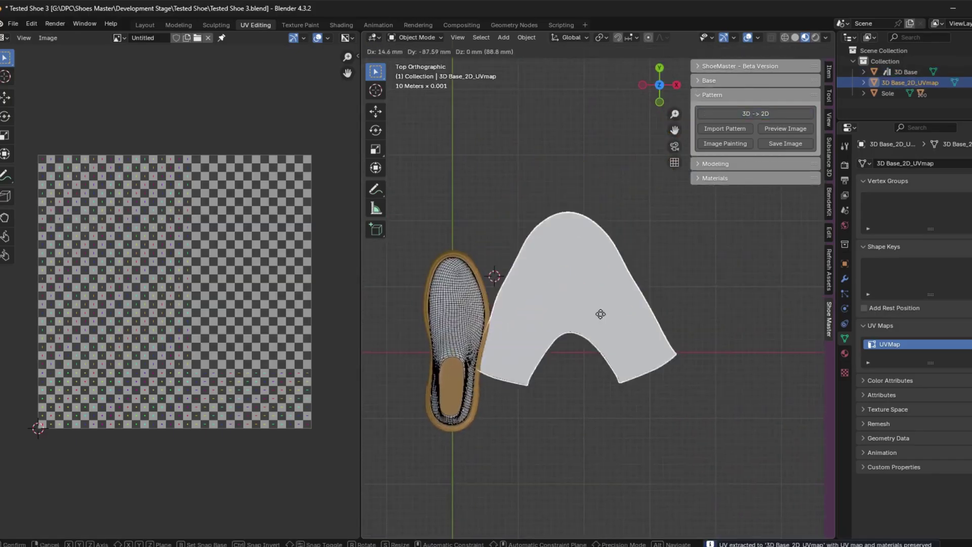
{"action": "middle_click_drag", "start_coordinate": [706, 298], "coordinate": [546, 31]}
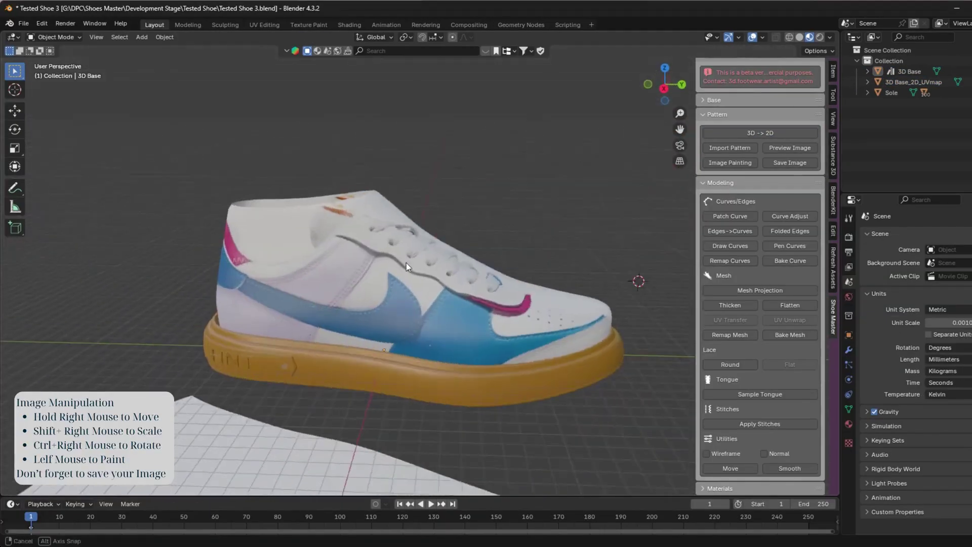
{"action": "mouse_move", "coordinate": [406, 263]}
{"action": "middle_mouse_down"}
{"action": "mouse_move", "coordinate": [475, 273]}
{"action": "mouse_move", "coordinate": [473, 254]}
{"action": "mouse_move", "coordinate": [446, 272]}
{"action": "mouse_move", "coordinate": [507, 235]}
{"action": "mouse_move", "coordinate": [443, 228]}
{"action": "mouse_move", "coordinate": [456, 236]}
{"action": "mouse_move", "coordinate": [447, 219]}
{"action": "mouse_move", "coordinate": [441, 238]}
{"action": "middle_mouse_up"}
Delete the pattern, extract 3D Base_2D_UVmap again and move it beside the shoe
{"action": "key", "text": "Delete"}
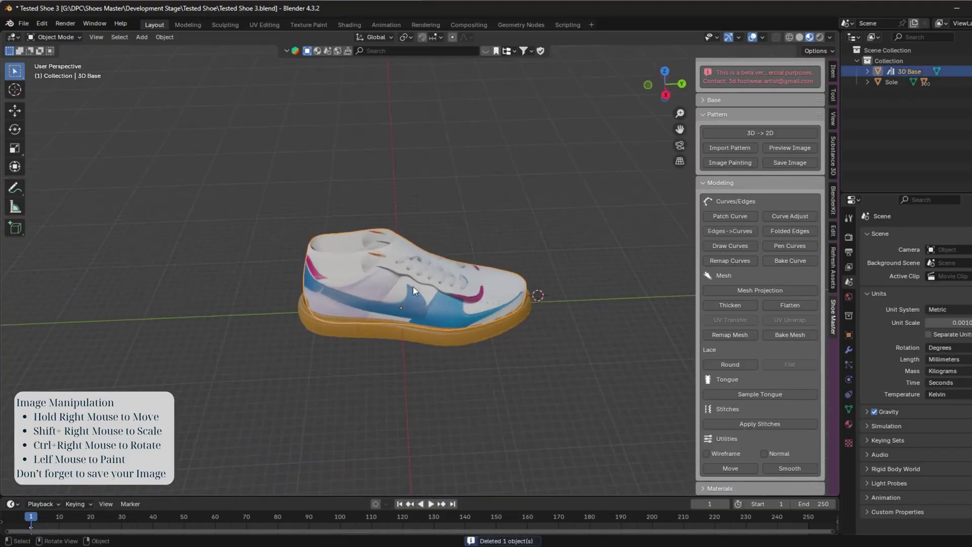
{"action": "left_click", "coordinate": [785, 133]}
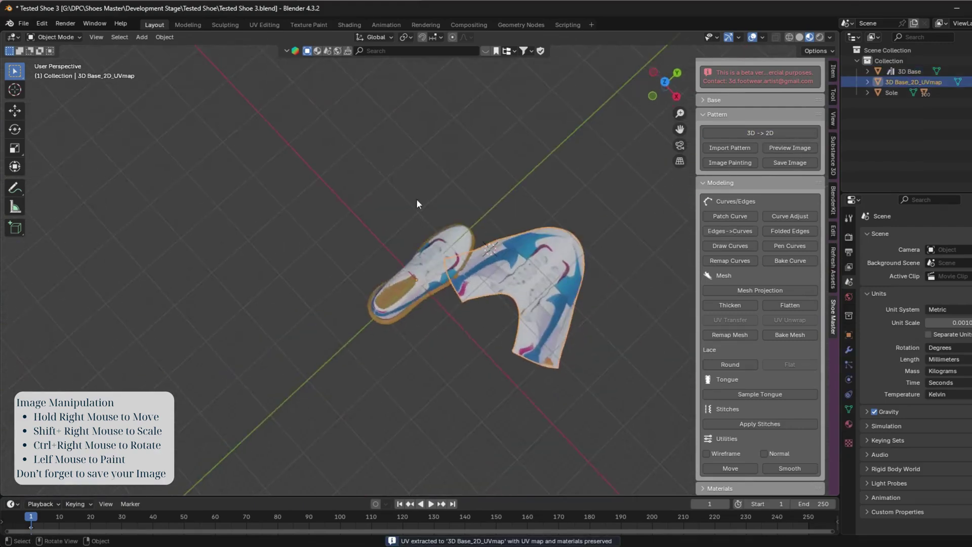
{"action": "key", "text": "g"}
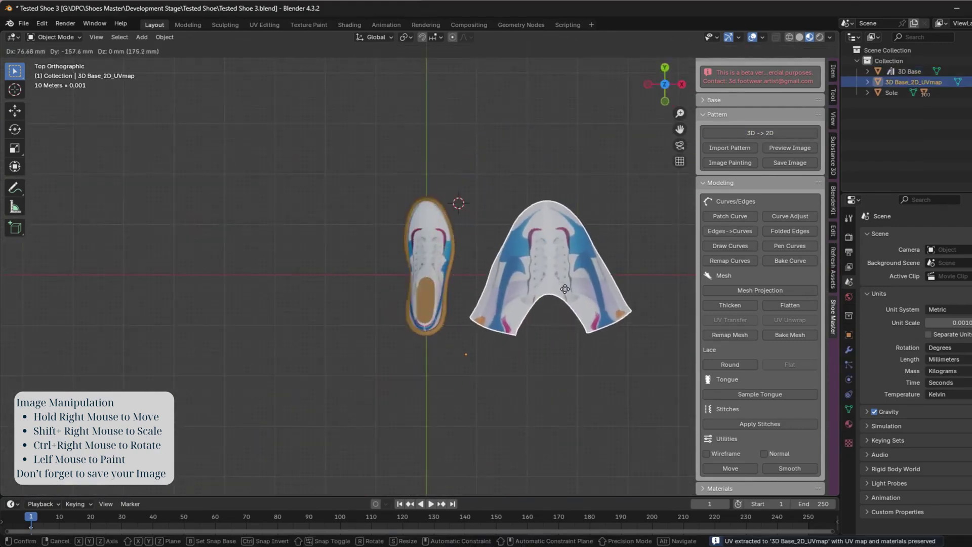
{"action": "left_click", "coordinate": [565, 289]}
Orbit around the shoe and pattern, then view them from the right side
{"action": "middle_click_drag", "start_coordinate": [548, 345], "coordinate": [412, 311]}
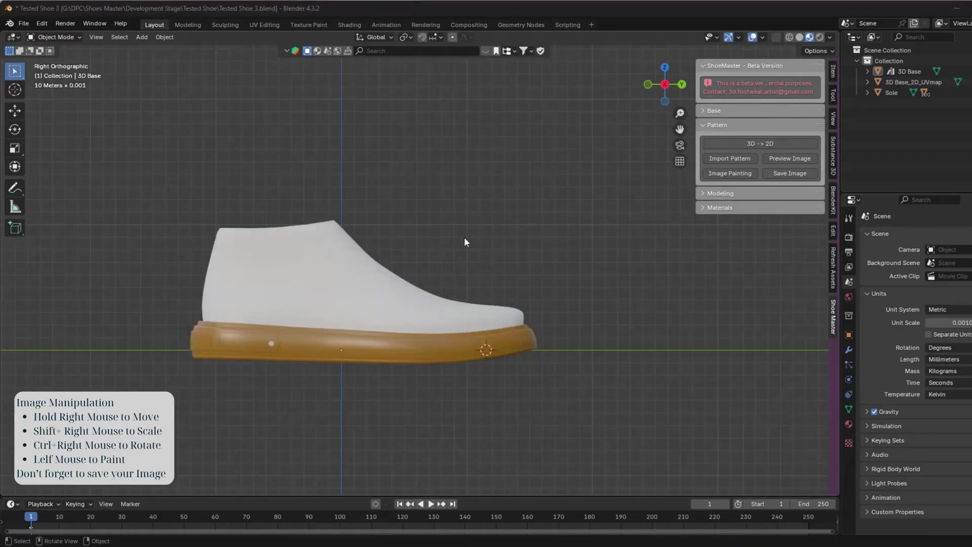
{"action": "middle_click_drag", "start_coordinate": [464, 237], "coordinate": [396, 193]}
{"action": "key", "text": "grave"}
{"action": "left_click", "coordinate": [445, 197]}
Open a paint image from the Desktop and align the stencil with the shoe
{"action": "scroll", "coordinate": [444, 267], "scroll_direction": "up", "scroll_amount": 2}
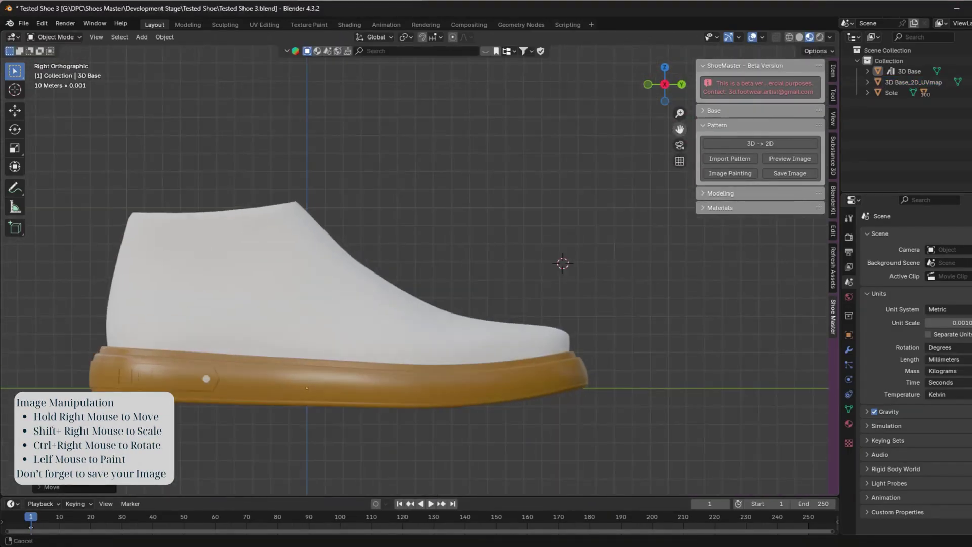
{"action": "left_click", "coordinate": [731, 173]}
{"action": "left_click", "coordinate": [250, 211]}
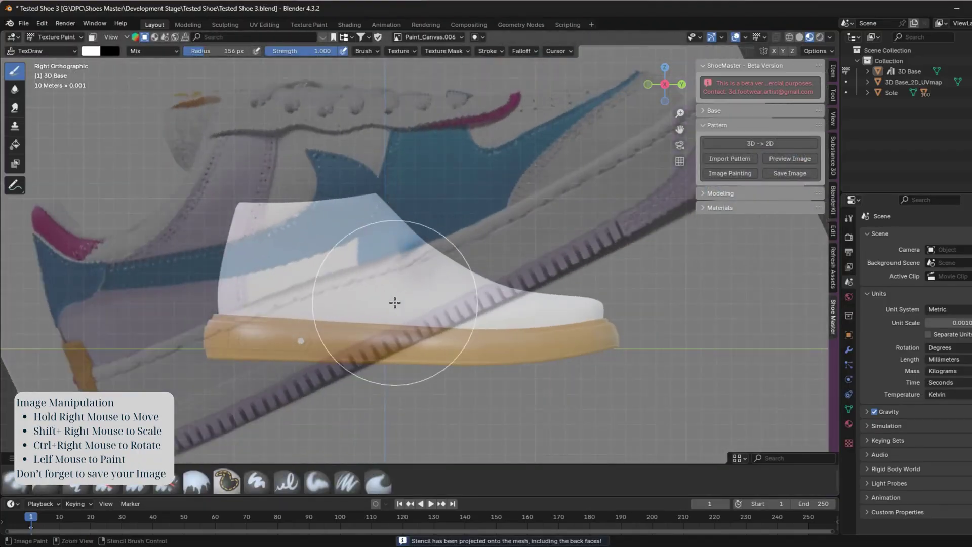
{"action": "mouse_move", "coordinate": [395, 303]}
{"action": "right_mouse_down"}
{"action": "mouse_move", "coordinate": [434, 185]}
{"action": "mouse_move", "coordinate": [504, 347]}
{"action": "right_mouse_up"}
{"action": "mouse_move", "coordinate": [581, 346]}
{"action": "right_mouse_down"}
{"action": "mouse_move", "coordinate": [503, 329]}
{"action": "mouse_move", "coordinate": [592, 351]}
{"action": "right_mouse_up"}
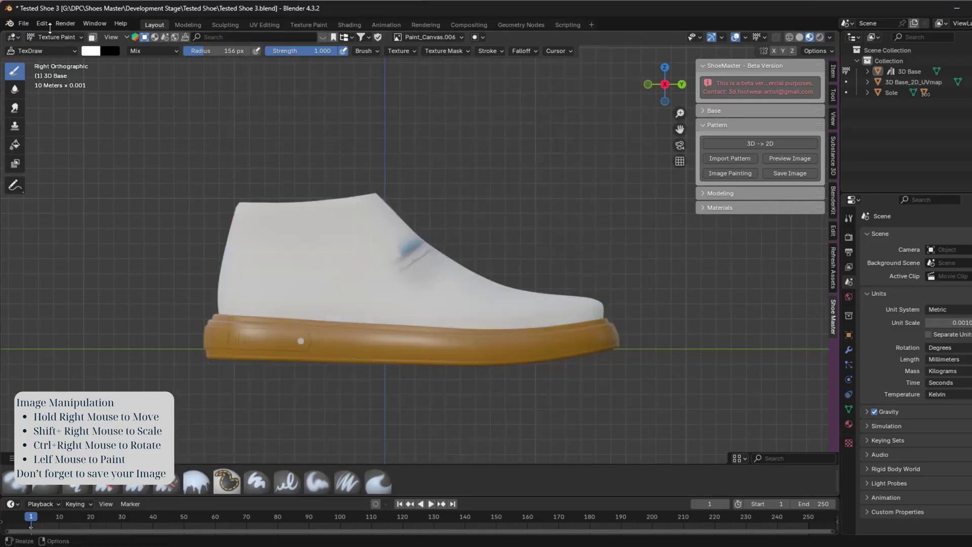
Switch to elastic grab sculpting, then load W+AF1+SHADOW.png as the paint image
{"action": "left_click", "coordinate": [720, 193]}
{"action": "scroll", "coordinate": [760, 304], "scroll_direction": "down", "scroll_amount": 1}
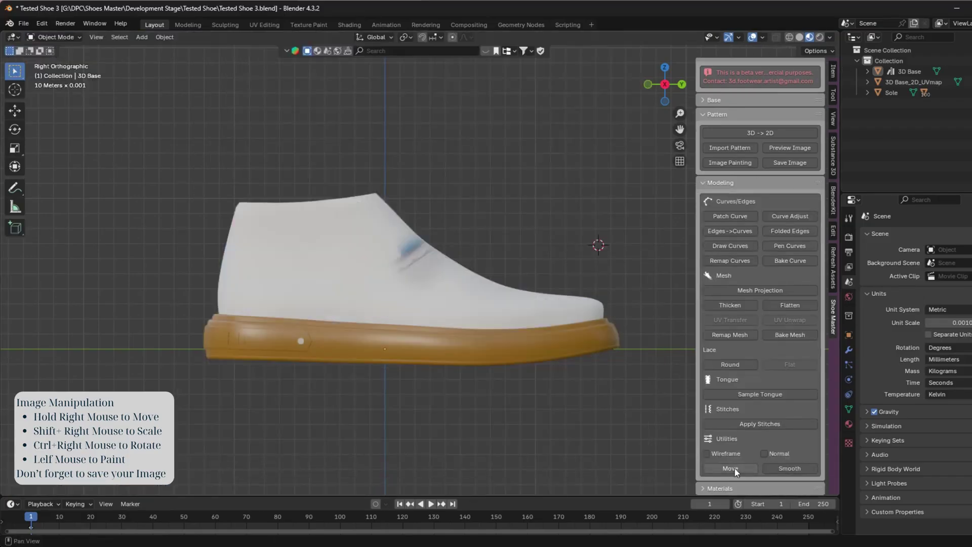
{"action": "left_click", "coordinate": [731, 527]}
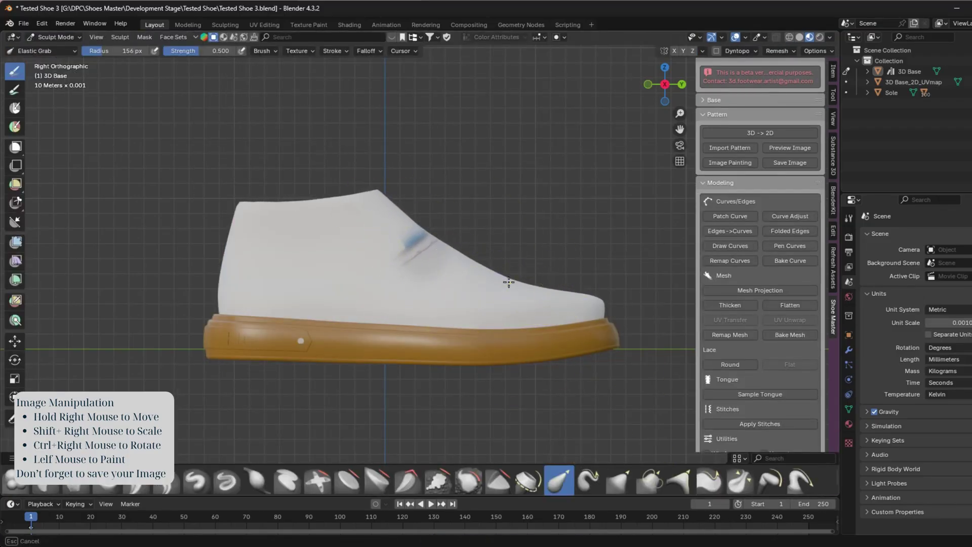
{"action": "left_click", "coordinate": [730, 162]}
{"action": "double_click", "coordinate": [423, 254]}
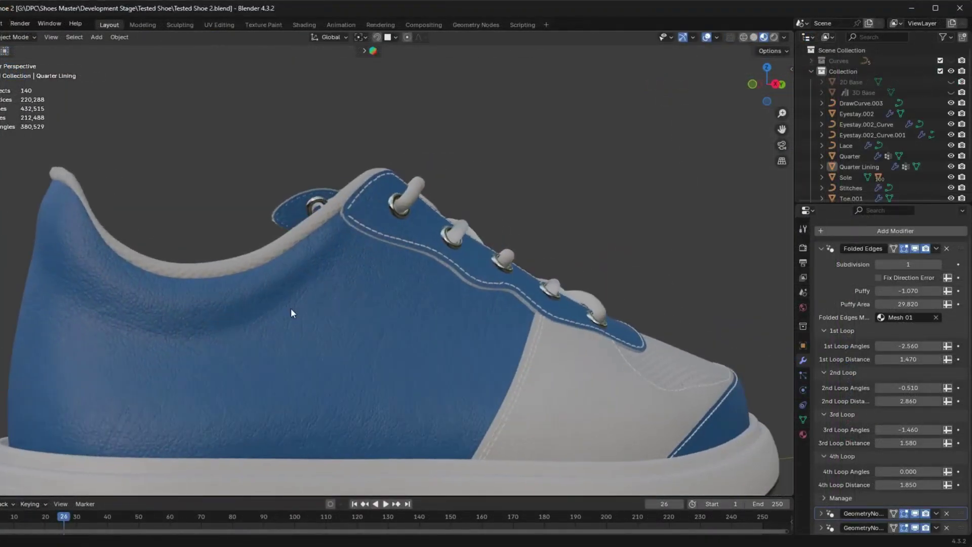
Adjust the quarter's Puffy Area and reduce the tongue label's Thickness
{"action": "scroll", "coordinate": [291, 308], "scroll_direction": "up", "scroll_amount": 3}
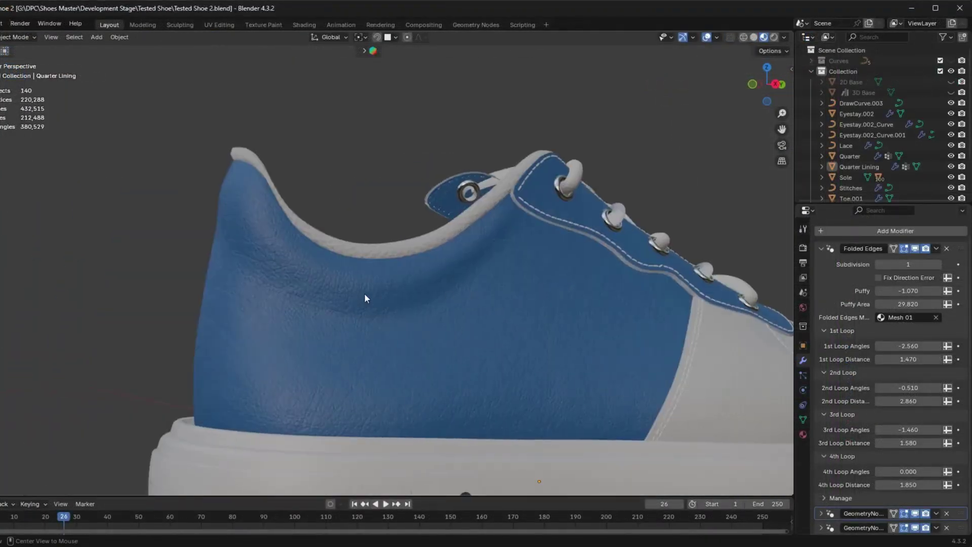
{"action": "middle_click_drag", "start_coordinate": [362, 293], "coordinate": [334, 350]}
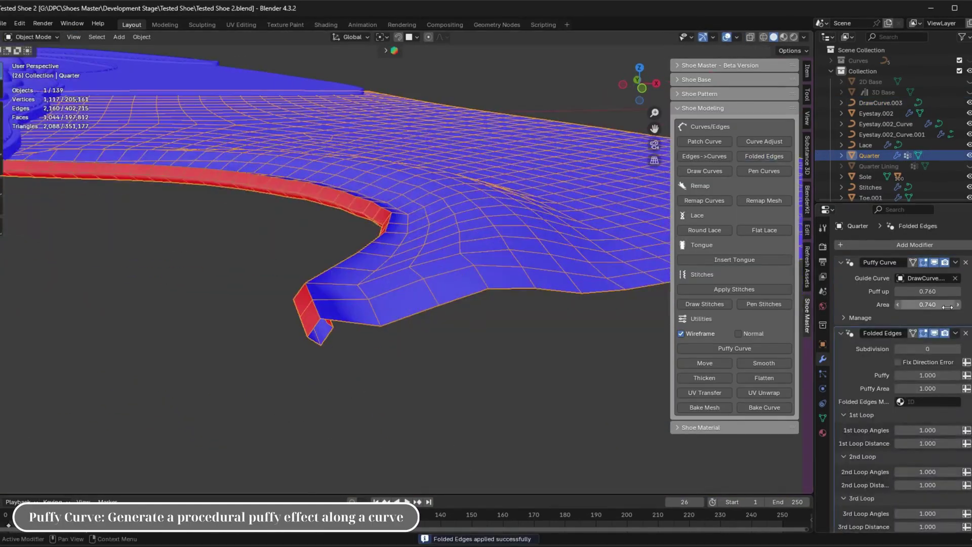
{"action": "left_click_drag", "start_coordinate": [947, 307], "coordinate": [891, 304]}
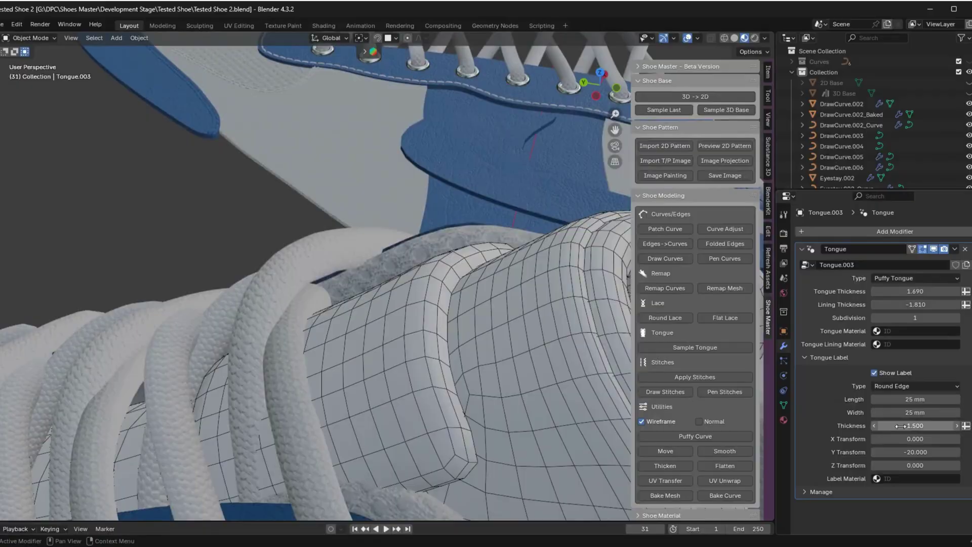
{"action": "left_click_drag", "start_coordinate": [897, 426], "coordinate": [876, 426]}
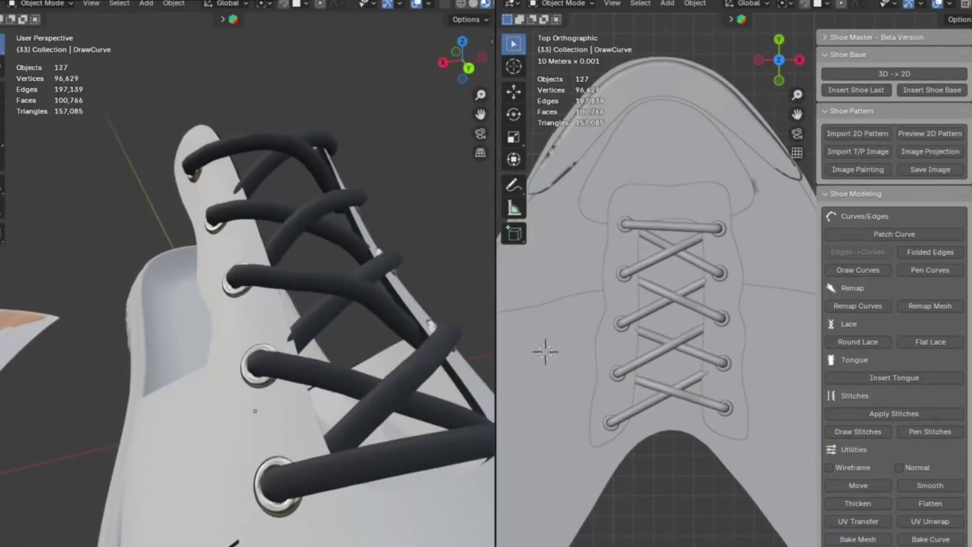
Add a Puffy Curve effect along the curve near the laces
{"action": "middle_click_drag", "start_coordinate": [324, 355], "coordinate": [347, 349]}
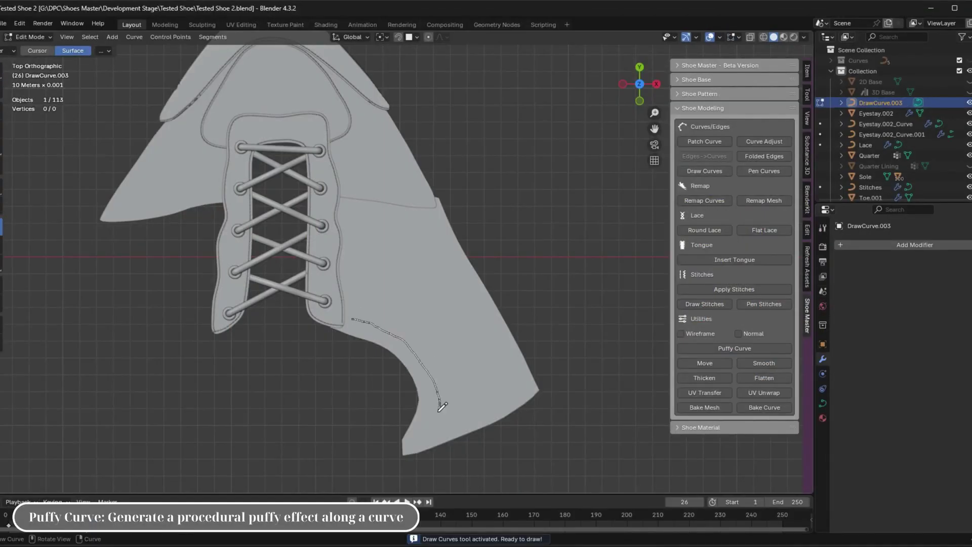
{"action": "scroll", "coordinate": [241, 204], "scroll_direction": "up", "scroll_amount": 3}
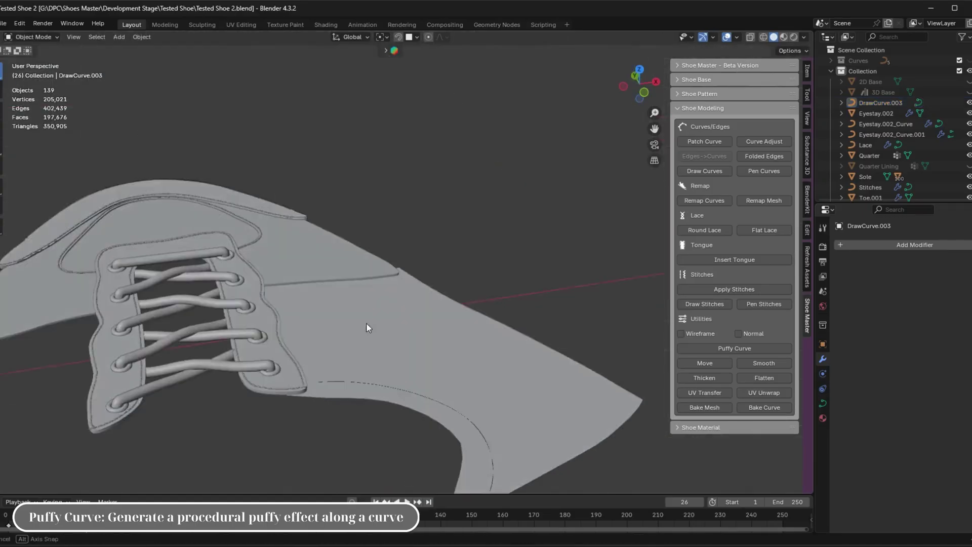
{"action": "left_click", "coordinate": [734, 349]}
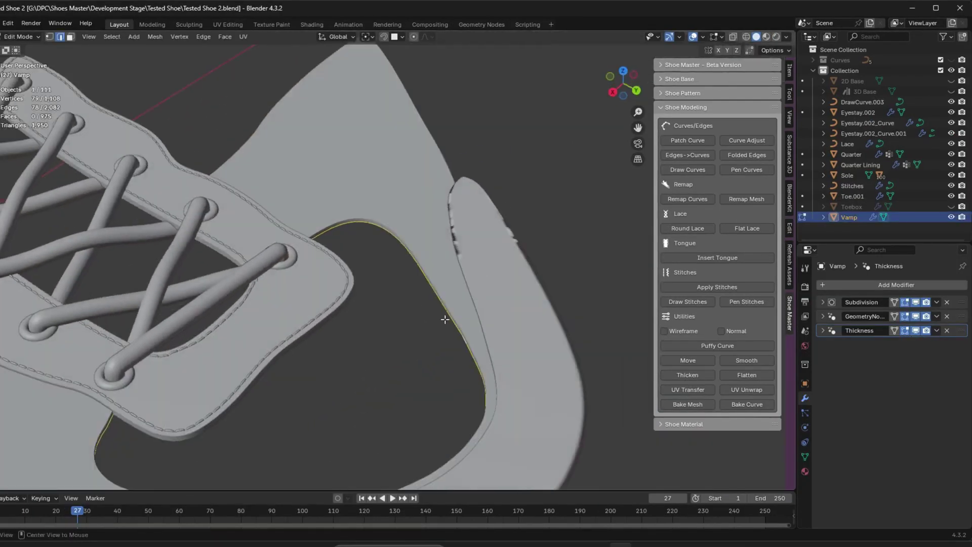
Turn the selected vamp edges into a curve and push its offset further inward
{"action": "left_click", "coordinate": [696, 156]}
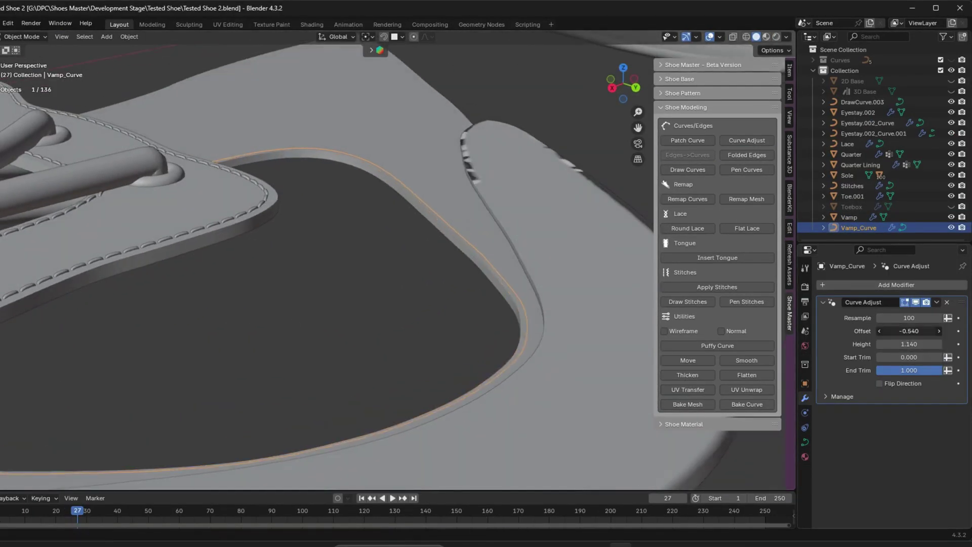
{"action": "middle_click_drag", "start_coordinate": [506, 243], "coordinate": [476, 313]}
{"action": "left_click_drag", "start_coordinate": [910, 331], "coordinate": [891, 331]}
{"action": "middle_click_drag", "start_coordinate": [426, 268], "coordinate": [871, 337]}
Remap Vamp_Curve onto the 3D Base and check the result
{"action": "left_click", "coordinate": [687, 199]}
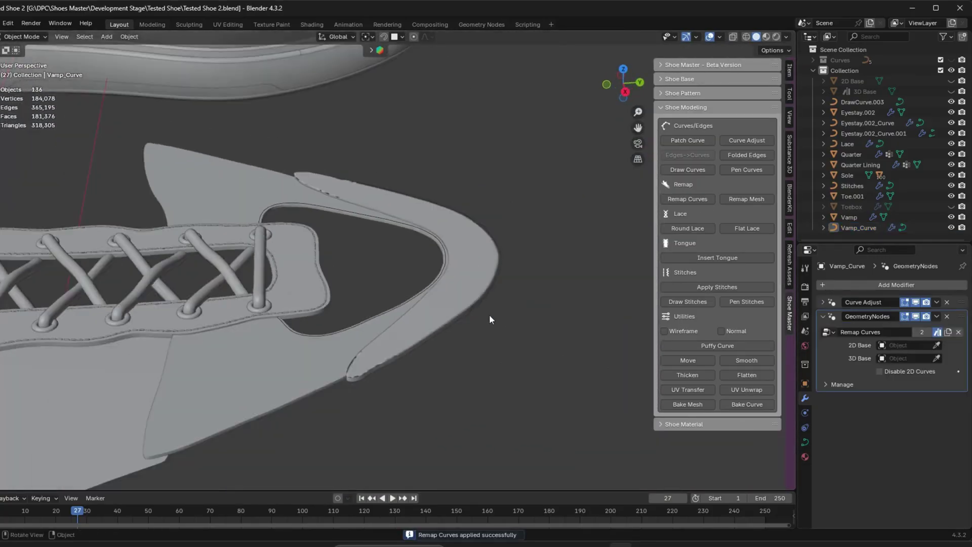
{"action": "scroll", "coordinate": [487, 291], "scroll_direction": "down", "scroll_amount": 3}
{"action": "middle_click_drag", "start_coordinate": [506, 253], "coordinate": [527, 273]}
Apply stitches along the vamp edge with stitch size 1.4
{"action": "left_click", "coordinate": [717, 287]}
{"action": "scroll", "coordinate": [399, 226], "scroll_direction": "up", "scroll_amount": 5}
{"action": "middle_click_drag", "start_coordinate": [399, 226], "coordinate": [364, 274]}
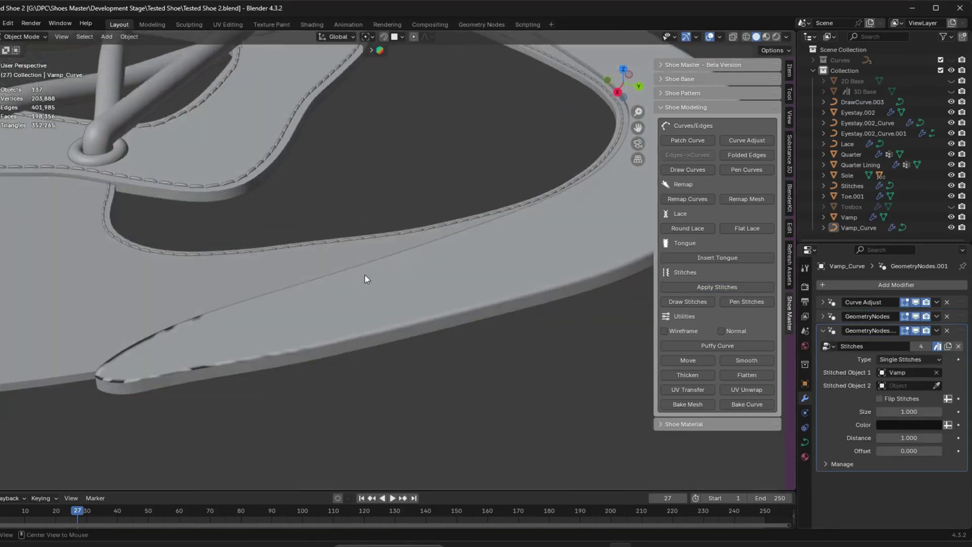
{"action": "scroll", "coordinate": [365, 274], "scroll_direction": "down", "scroll_amount": 3}
{"action": "type", "text": ".4"}
{"action": "key", "text": "Return"}
{"action": "scroll", "coordinate": [235, 423], "scroll_direction": "down", "scroll_amount": 3}
{"action": "middle_click_drag", "start_coordinate": [235, 424], "coordinate": [557, 405]}
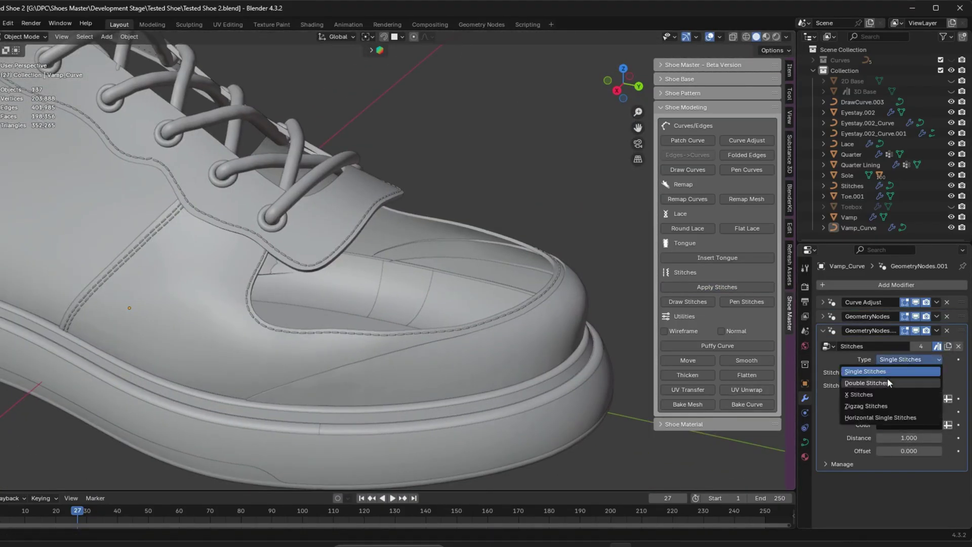
Switch the stitching type to Double Stitches and review the curve adjust settings
{"action": "left_click", "coordinate": [888, 382]}
{"action": "middle_click_drag", "start_coordinate": [491, 259], "coordinate": [916, 403]}
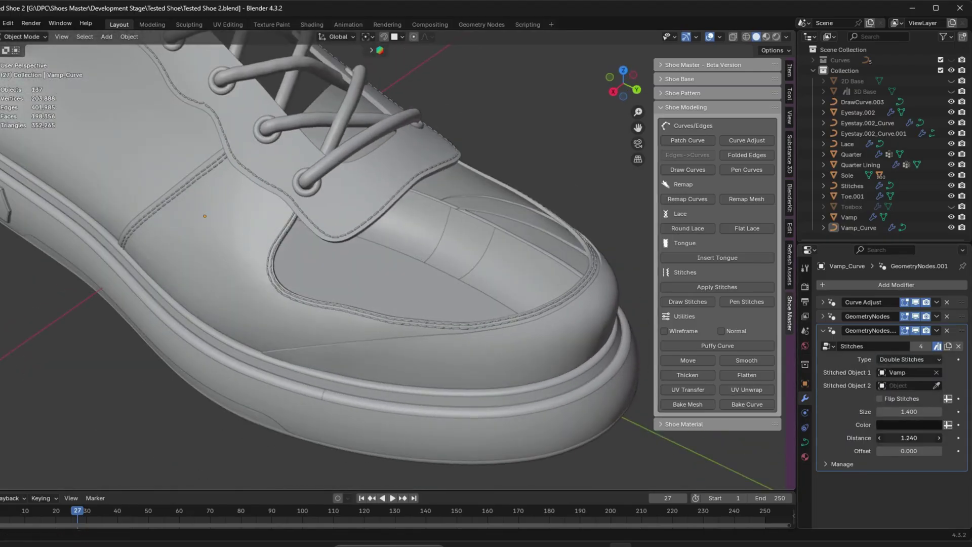
{"action": "scroll", "coordinate": [445, 303], "scroll_direction": "up", "scroll_amount": 2}
{"action": "left_click", "coordinate": [823, 330]}
{"action": "left_click", "coordinate": [822, 302]}
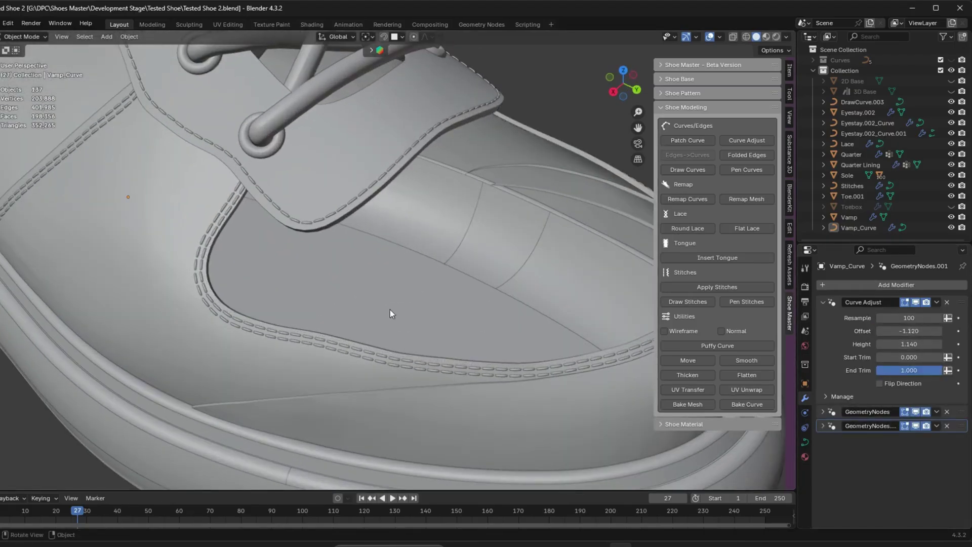
{"action": "scroll", "coordinate": [394, 312], "scroll_direction": "down", "scroll_amount": 3}
{"action": "middle_click_drag", "start_coordinate": [394, 312], "coordinate": [557, 253]}
Show the shoe with materials and pick a light stitch thread colour
{"action": "left_click", "coordinate": [766, 36]}
{"action": "scroll", "coordinate": [607, 253], "scroll_direction": "up", "scroll_amount": 2}
{"action": "left_click", "coordinate": [822, 302]}
{"action": "left_click", "coordinate": [823, 330]}
{"action": "left_click", "coordinate": [936, 385]}
{"action": "scroll", "coordinate": [426, 291], "scroll_direction": "down", "scroll_amount": 3}
{"action": "scroll", "coordinate": [330, 298], "scroll_direction": "up", "scroll_amount": 4}
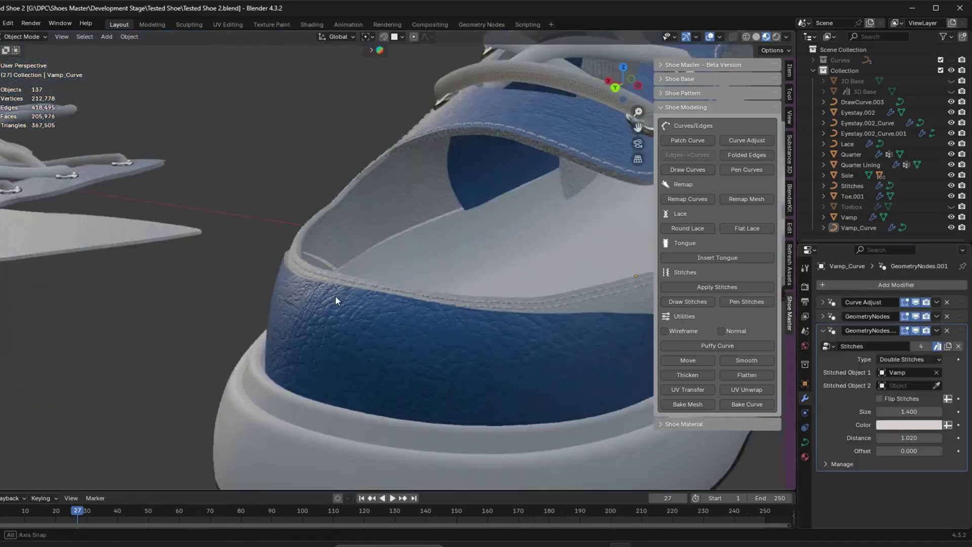
Project the circular Cylinder patch onto the shoe side, setting the target meshes
{"action": "middle_click_drag", "start_coordinate": [331, 299], "coordinate": [501, 342]}
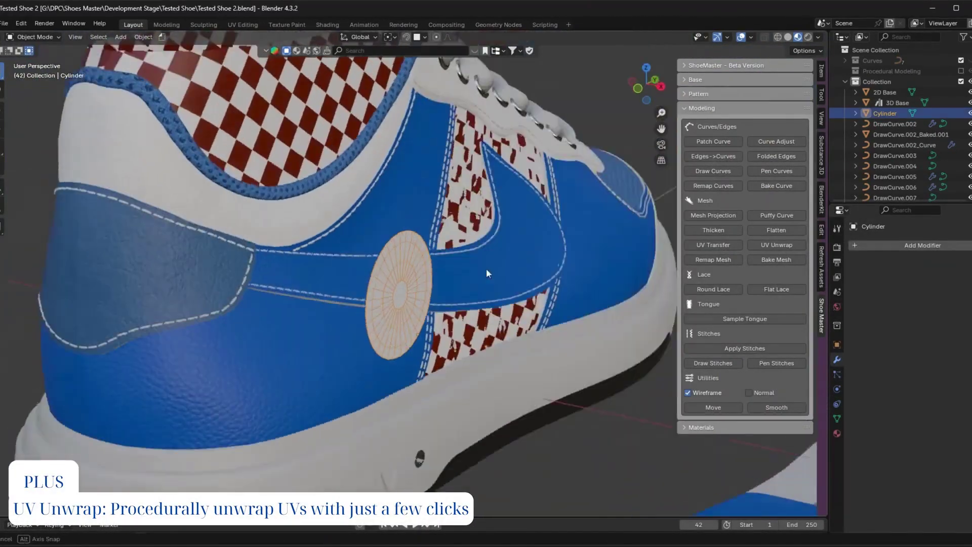
{"action": "scroll", "coordinate": [486, 269], "scroll_direction": "up", "scroll_amount": 4}
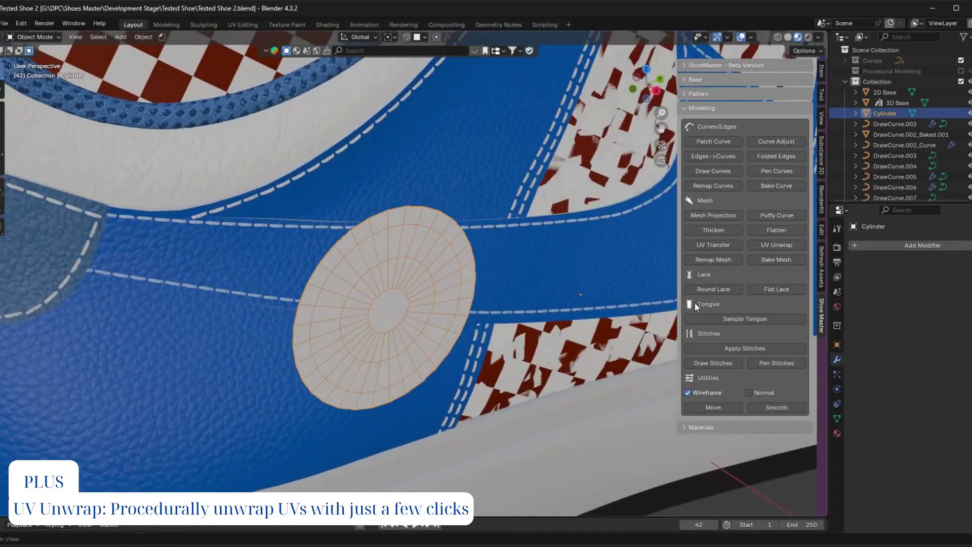
{"action": "left_click", "coordinate": [713, 215]}
{"action": "left_click", "coordinate": [957, 307]}
{"action": "left_click", "coordinate": [369, 281]}
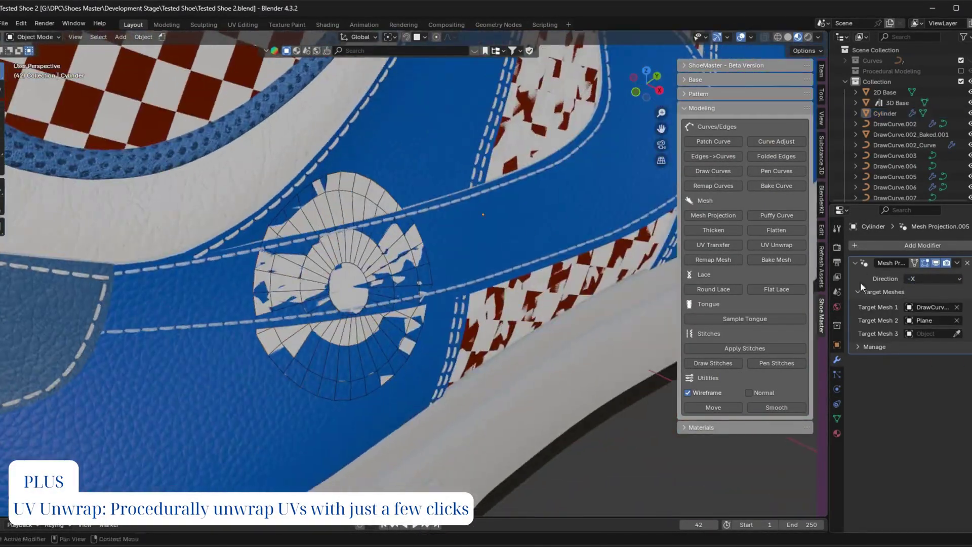
Add a Subdivision modifier to the projected circle and thicken it
{"action": "left_click", "coordinate": [922, 245]}
{"action": "left_click", "coordinate": [881, 284]}
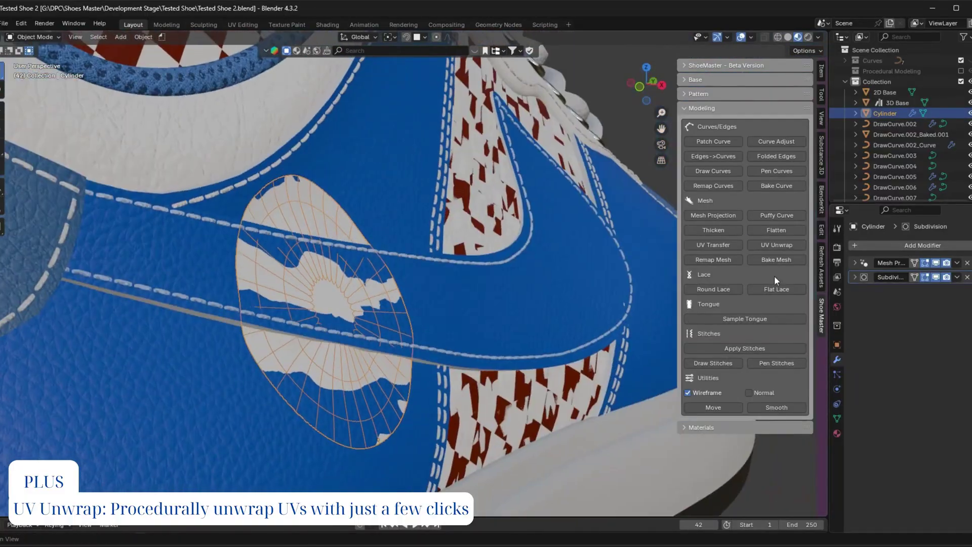
{"action": "left_click", "coordinate": [713, 230]}
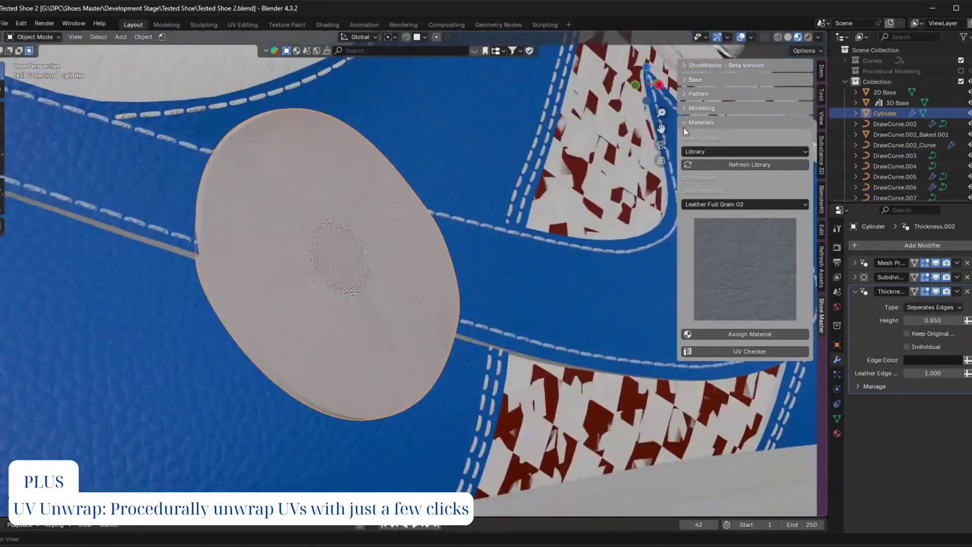
UV-unwrap the circle and assign Leather Saddleback Full Grain to it
{"action": "left_click", "coordinate": [702, 108]}
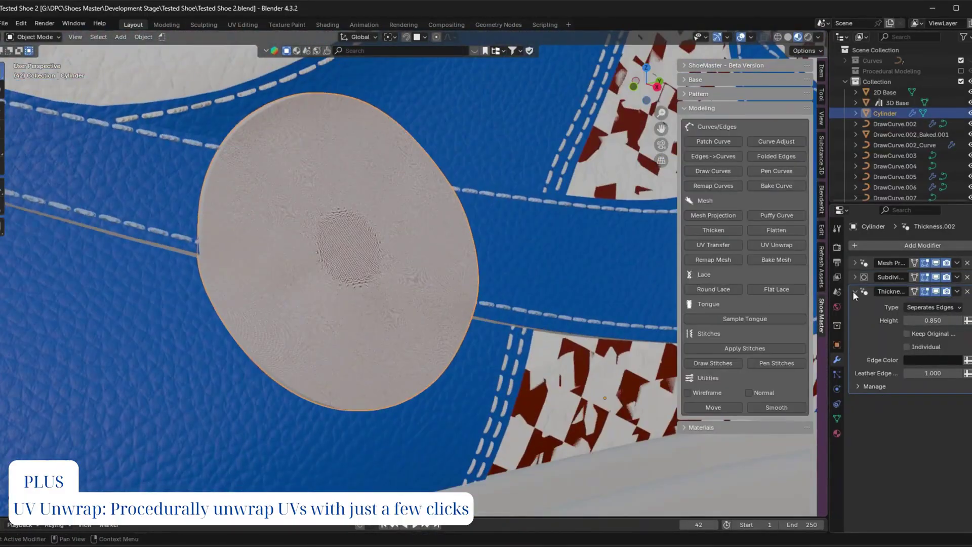
{"action": "left_click", "coordinate": [776, 245]}
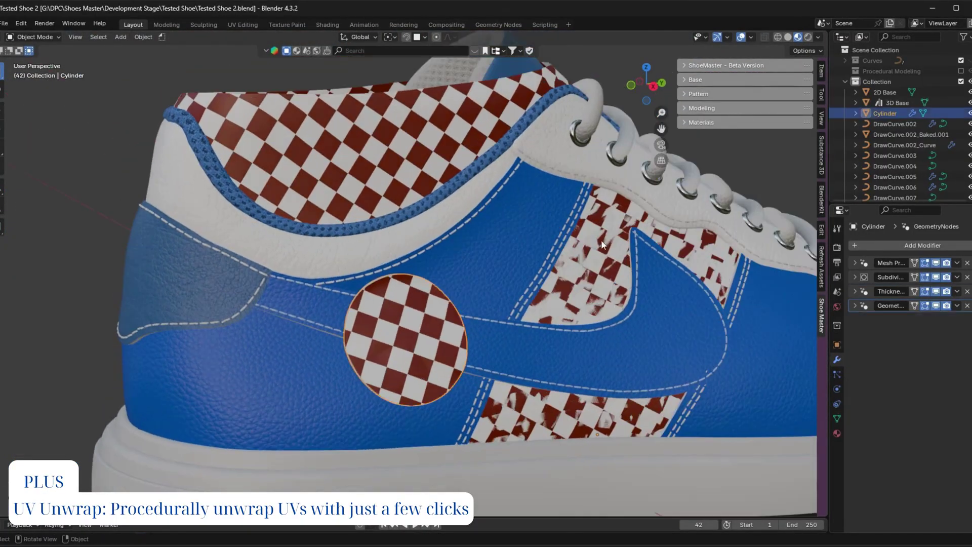
{"action": "left_click", "coordinate": [701, 122]}
{"action": "left_click", "coordinate": [744, 204]}
{"action": "left_click", "coordinate": [723, 298]}
{"action": "scroll", "coordinate": [484, 355], "scroll_direction": "up", "scroll_amount": 6}
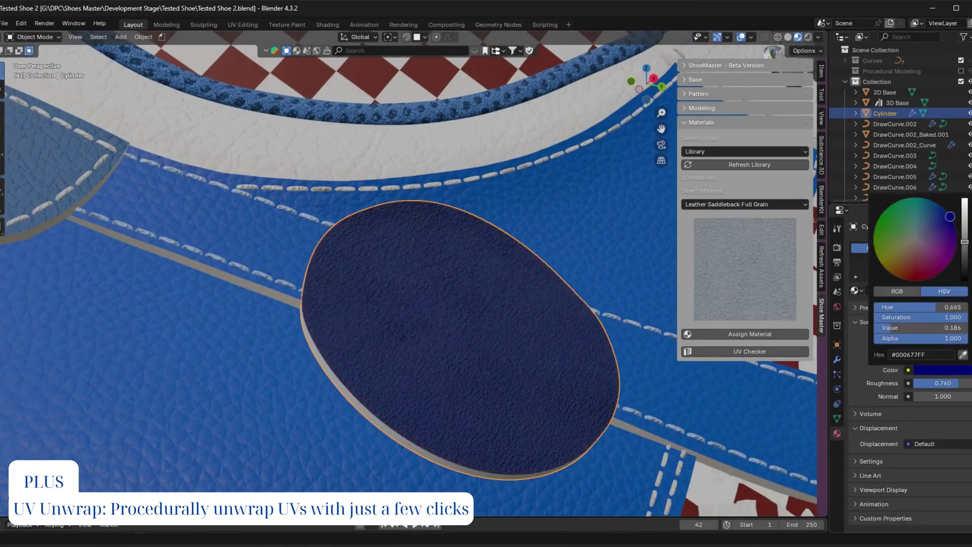
{"action": "scroll", "coordinate": [548, 288], "scroll_direction": "down", "scroll_amount": 4}
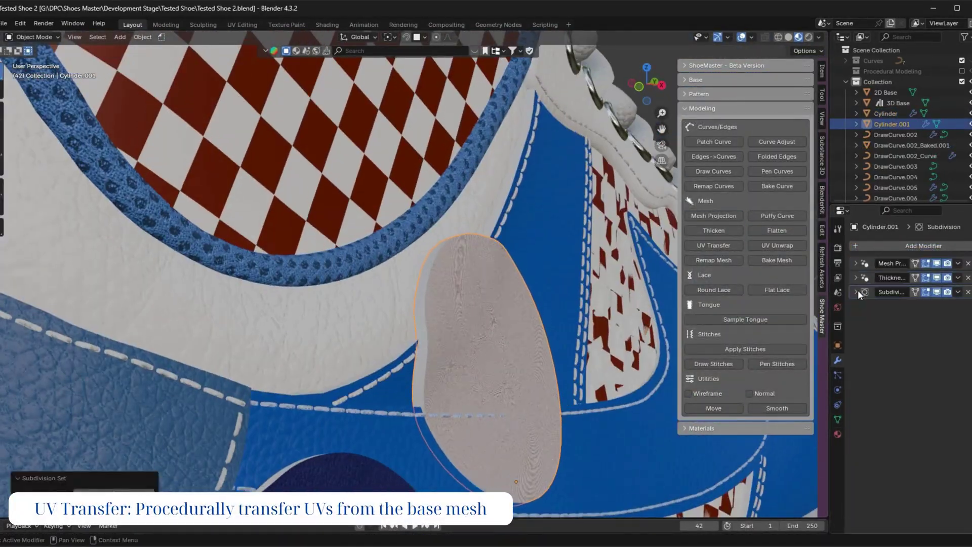
Add a modifier to the oval Cylinder.001 patch and move it into position
{"action": "left_click", "coordinate": [940, 246]}
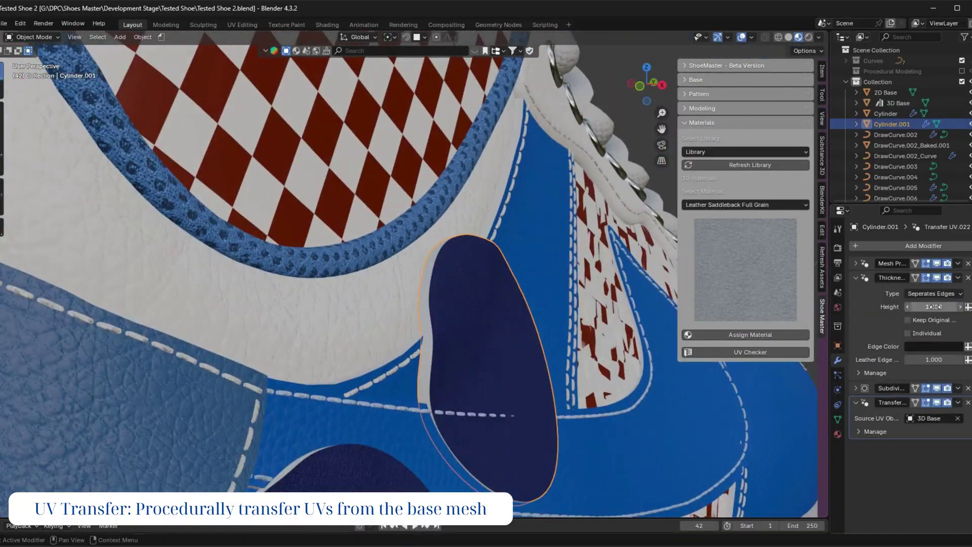
{"action": "key", "text": "KP_3"}
{"action": "scroll", "coordinate": [455, 269], "scroll_direction": "up", "scroll_amount": 5}
{"action": "key", "text": "g"}
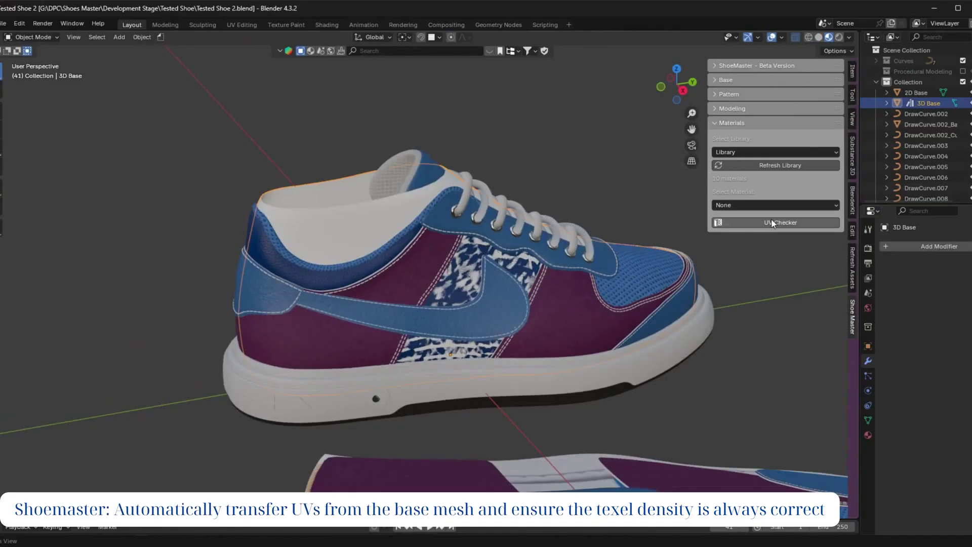
Apply the UV checker material to the side panel, the swoosh and one more panel
{"action": "left_click", "coordinate": [770, 221]}
{"action": "left_click", "coordinate": [423, 302]}
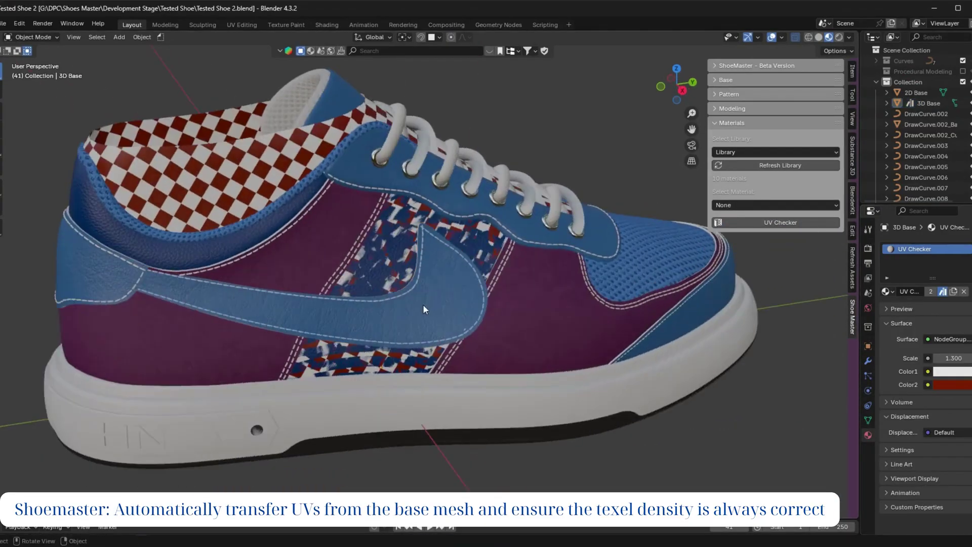
{"action": "left_click", "coordinate": [775, 223]}
{"action": "left_click", "coordinate": [799, 222]}
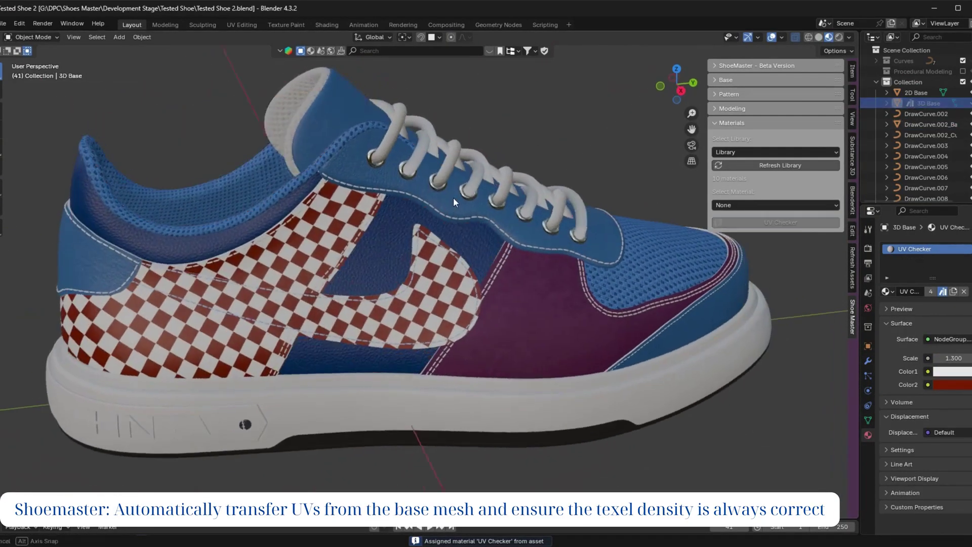
{"action": "middle_click_drag", "start_coordinate": [454, 196], "coordinate": [542, 152]}
Apply the UV checker to the quarter, toe and eyestay panels
{"action": "left_click", "coordinate": [780, 222]}
{"action": "left_click", "coordinate": [268, 320]}
{"action": "middle_click_drag", "start_coordinate": [268, 319], "coordinate": [591, 297]}
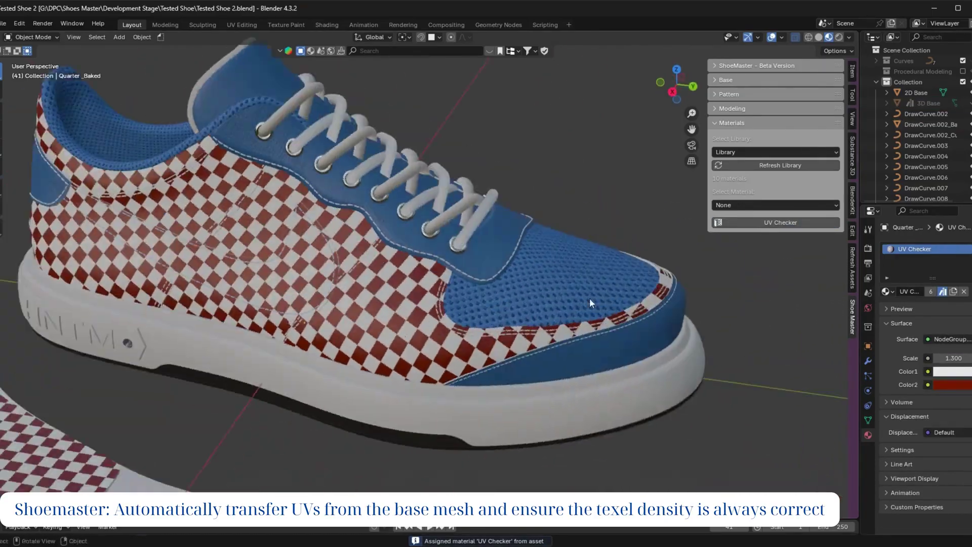
{"action": "left_click", "coordinate": [591, 297]}
{"action": "left_click", "coordinate": [780, 223]}
{"action": "left_click", "coordinate": [512, 238]}
{"action": "middle_click_drag", "start_coordinate": [724, 232], "coordinate": [608, 283]}
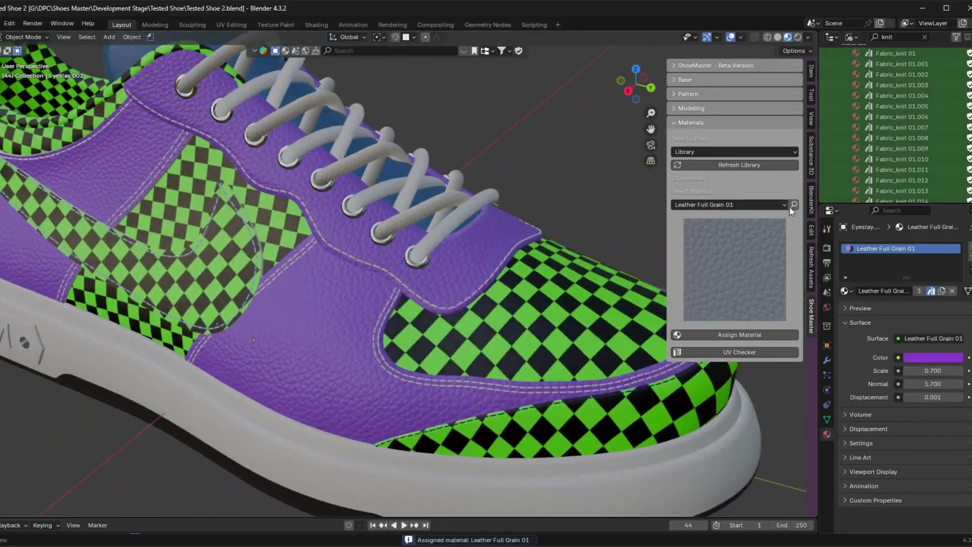
Bring up the library material list to pick Leather Full Grain 01 for the Vamp
{"action": "left_click", "coordinate": [729, 217]}
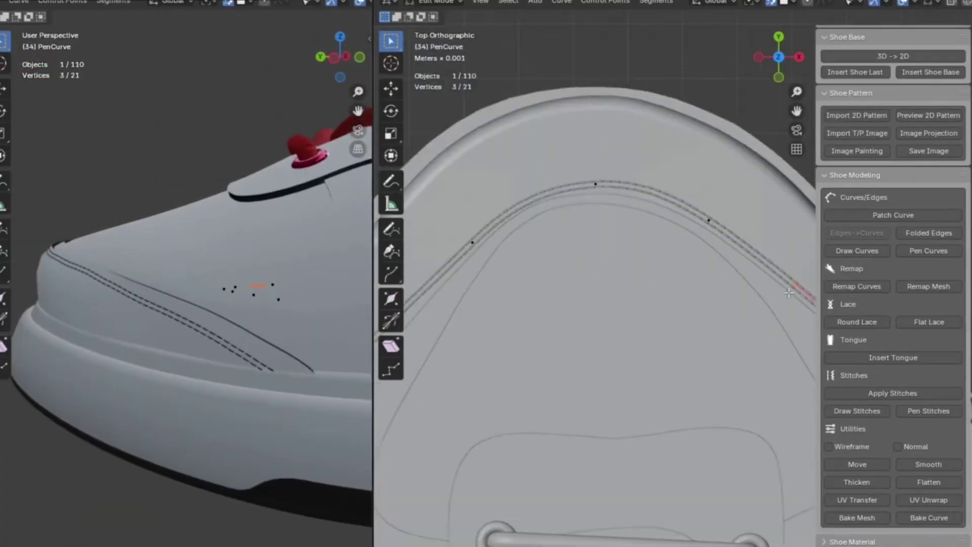
Zoom in and confirm the moved PenCurve stitch point along the toe edge
{"action": "scroll", "coordinate": [488, 370], "scroll_direction": "up", "scroll_amount": 5}
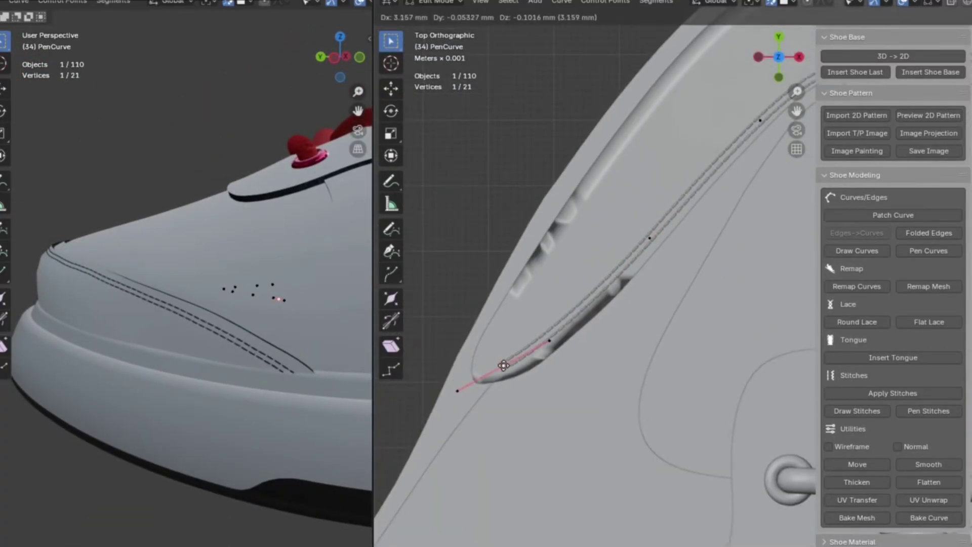
{"action": "left_click", "coordinate": [505, 367]}
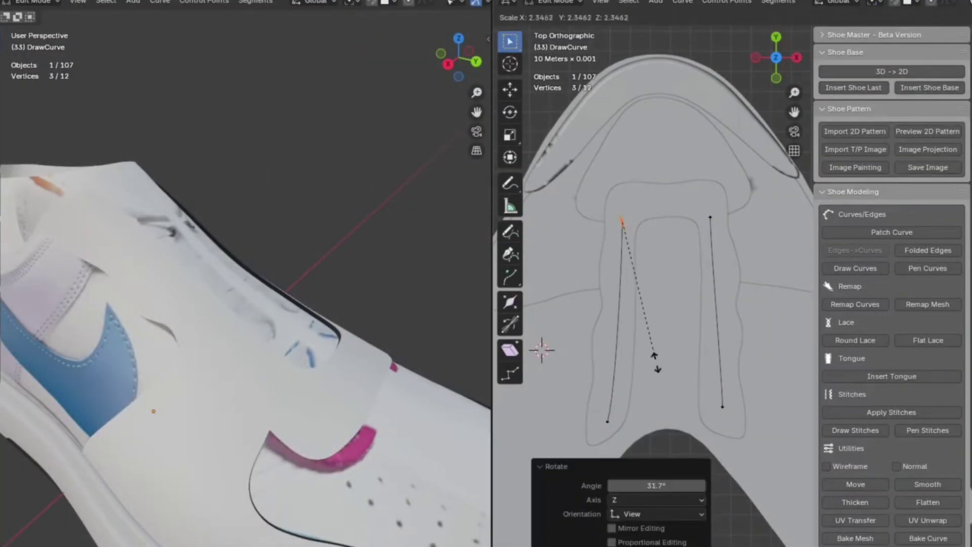
Generate round laces from the selected lace guide curves and inspect the red laces
{"action": "left_click", "coordinate": [733, 259]}
{"action": "left_click", "coordinate": [855, 340]}
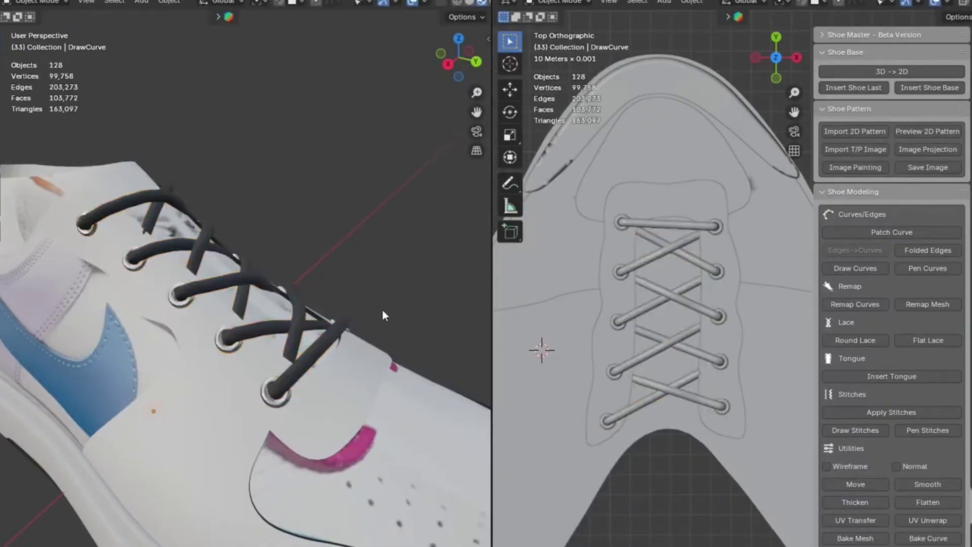
{"action": "scroll", "coordinate": [265, 372], "scroll_direction": "up", "scroll_amount": 5}
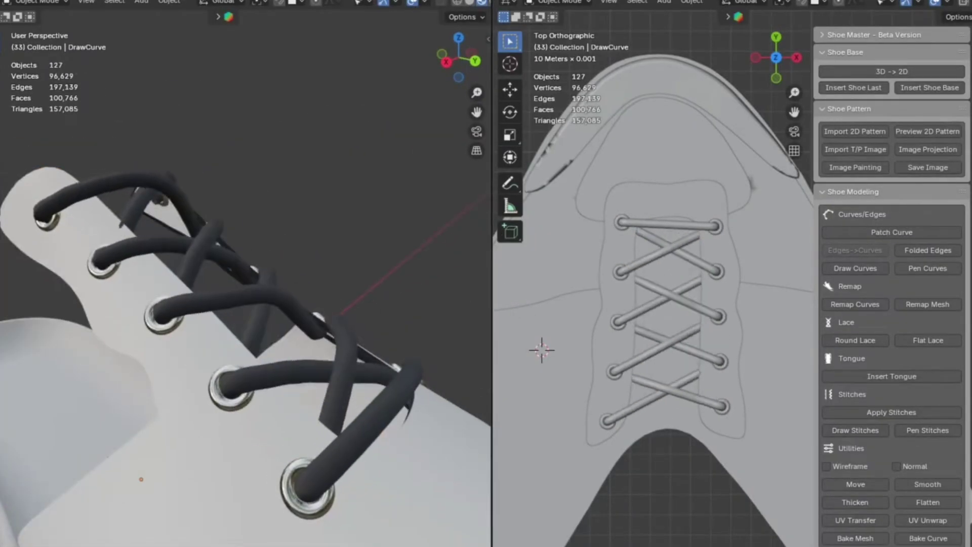
{"action": "middle_click_drag", "start_coordinate": [243, 304], "coordinate": [324, 289]}
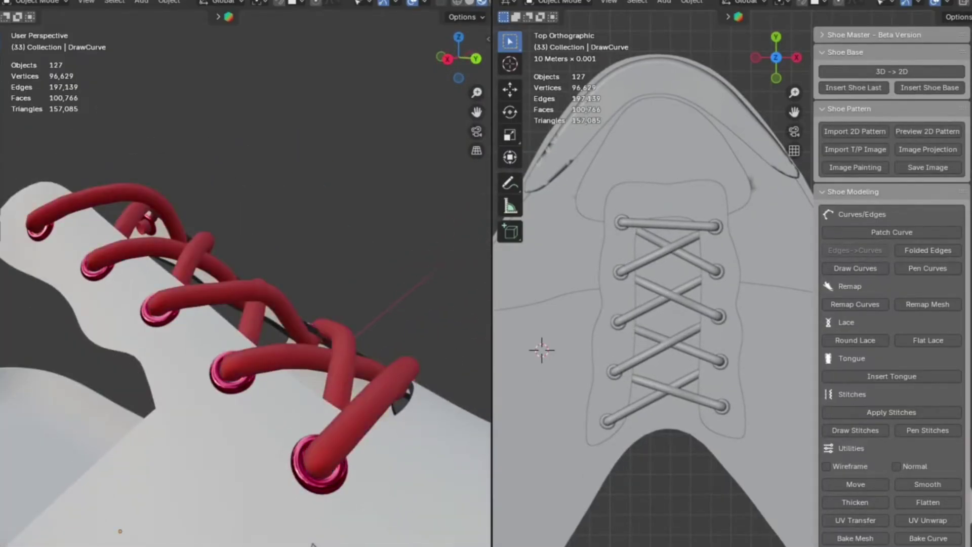
{"action": "middle_click_drag", "start_coordinate": [202, 311], "coordinate": [247, 354]}
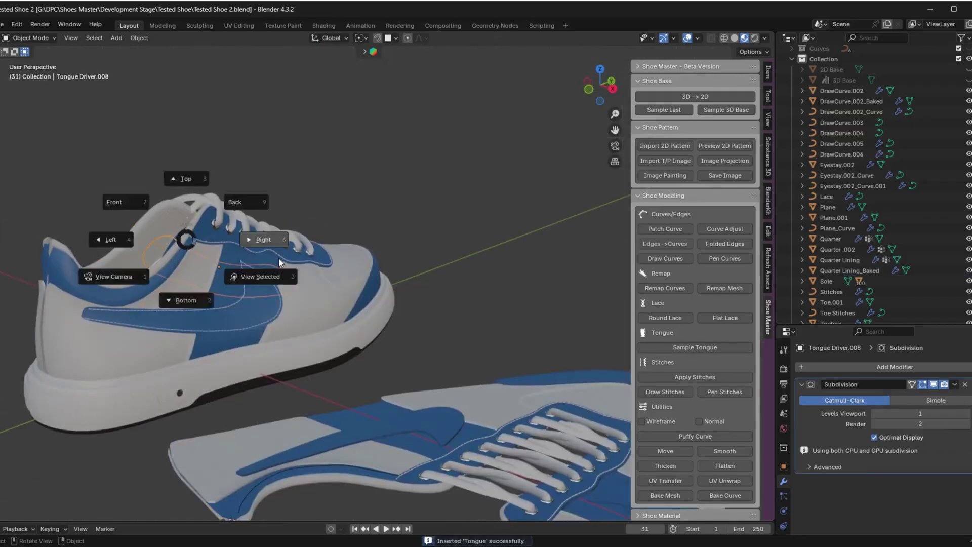
Scale up the tongue in Right Ortho view and bring up the Tongue Type choices
{"action": "left_click", "coordinate": [279, 258]}
{"action": "key", "text": "s"}
{"action": "left_click", "coordinate": [494, 280]}
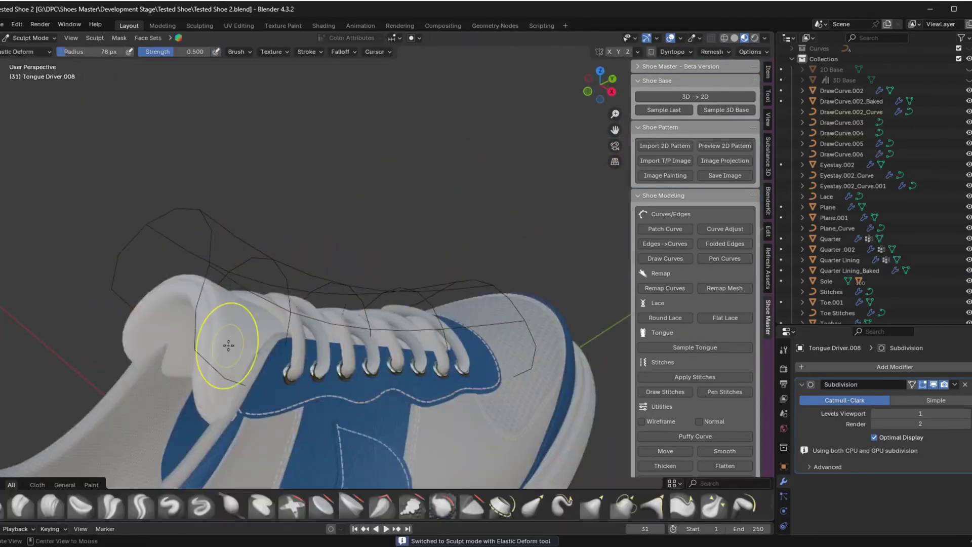
{"action": "middle_click_drag", "start_coordinate": [228, 343], "coordinate": [353, 315]}
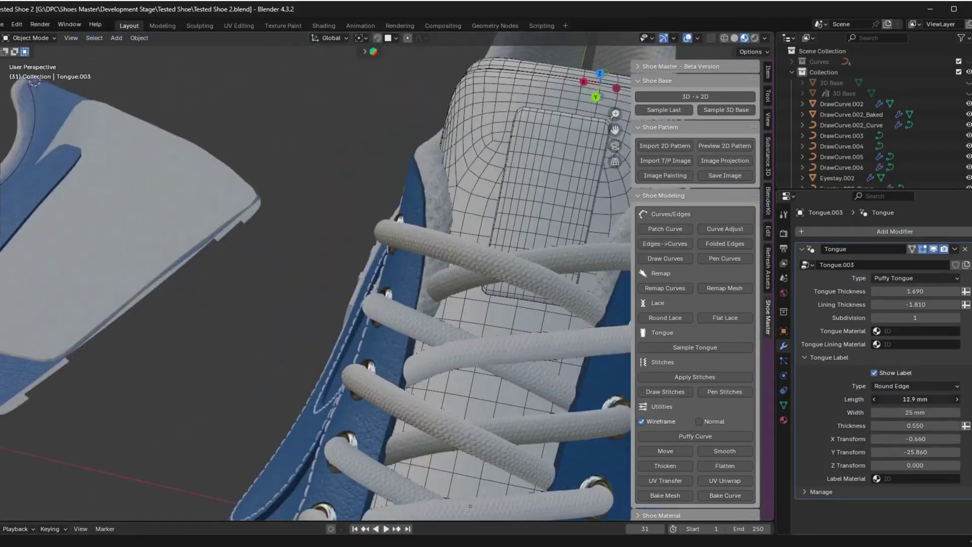
{"action": "left_click", "coordinate": [891, 278]}
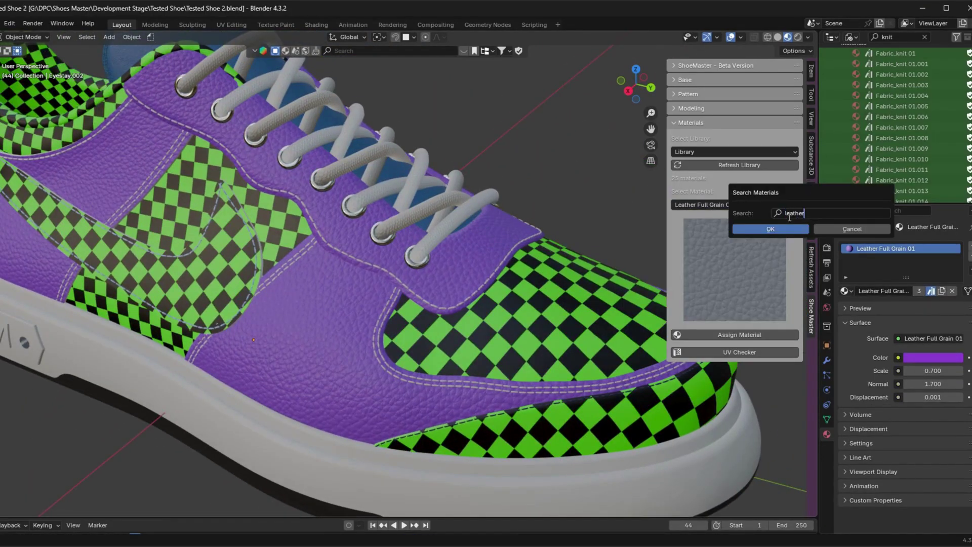
Search the library for leather and fabric materials, adjusting the toe leather's colour along the way
{"action": "key", "text": "Return"}
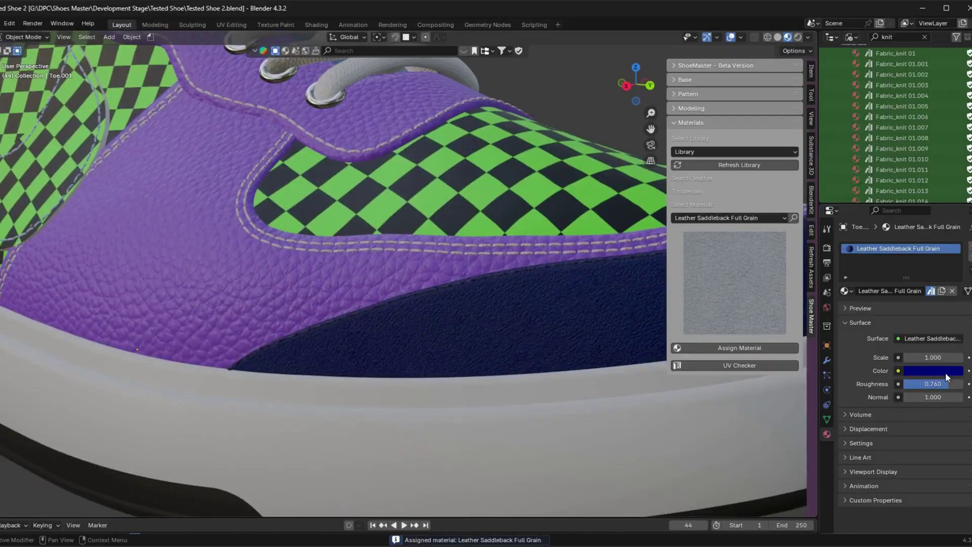
{"action": "left_click", "coordinate": [933, 371]}
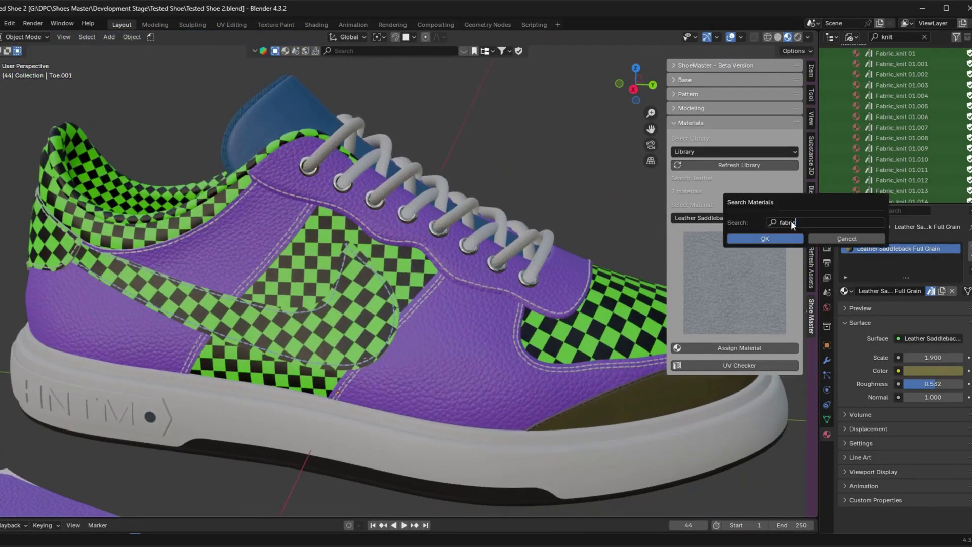
{"action": "key", "text": "Return"}
{"action": "left_click", "coordinate": [703, 218]}
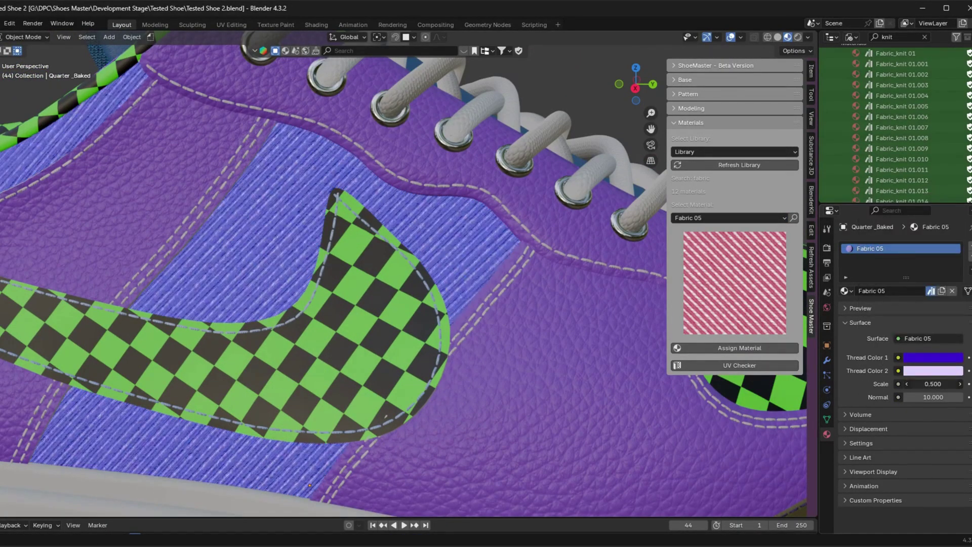